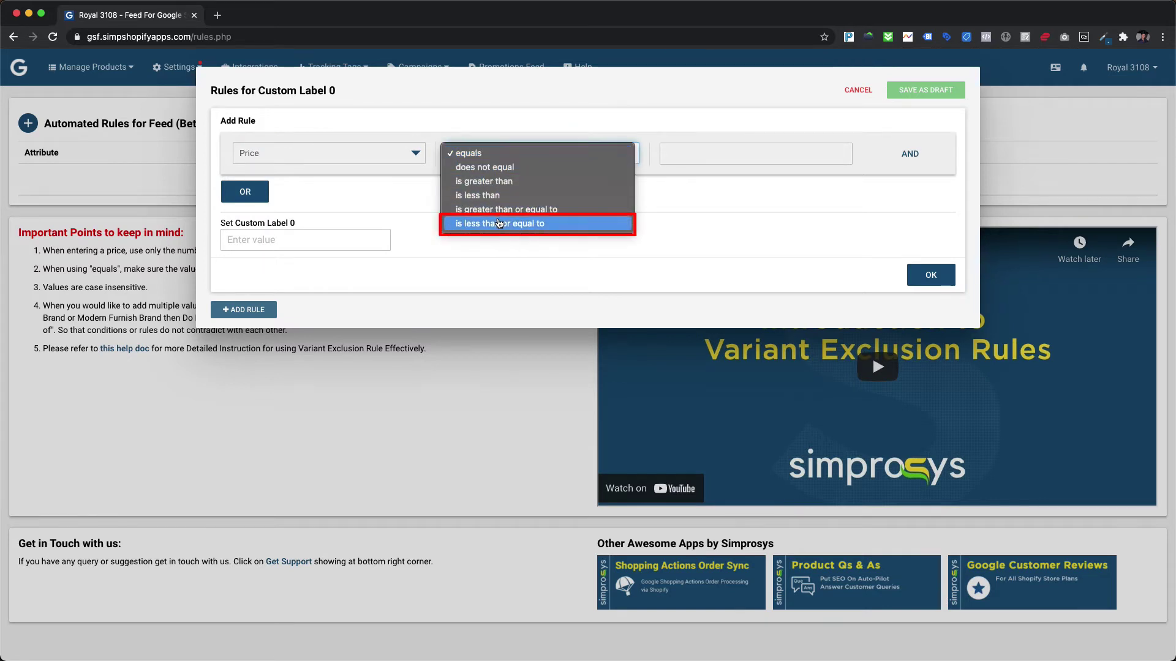
Complete the first Custom Label 0 rule: Price is less than or equal to 9.99, with the label value "$0 - $9.99"
left_click(518, 222)
key("Tab")
type("9.99")
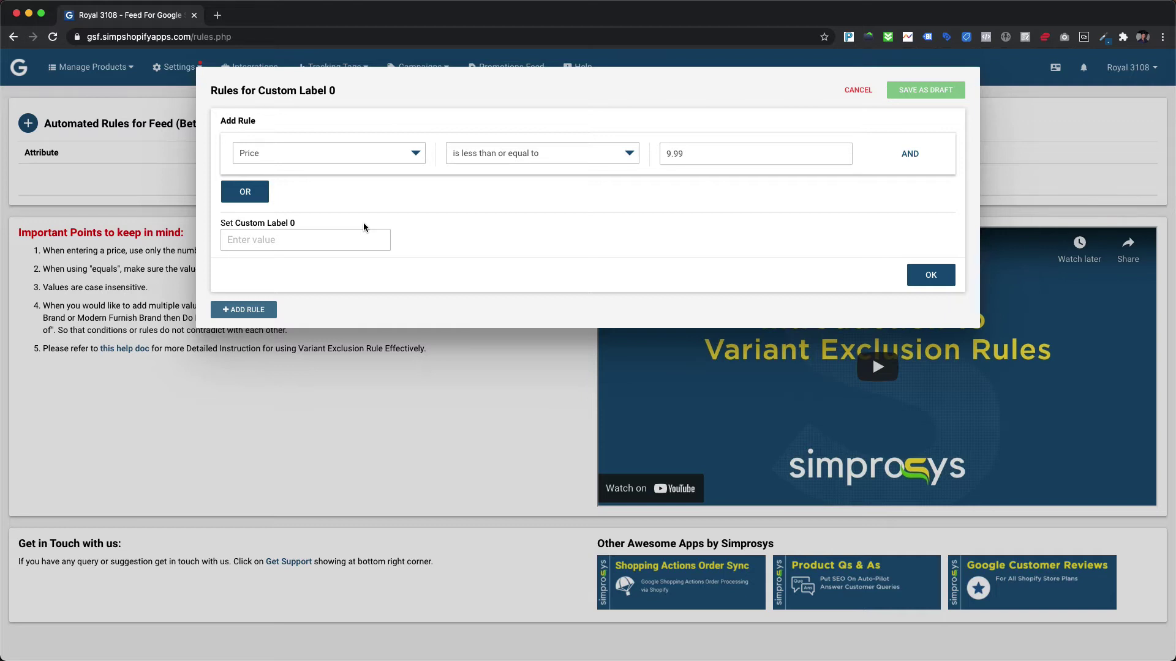
left_click(346, 240)
type("$0")
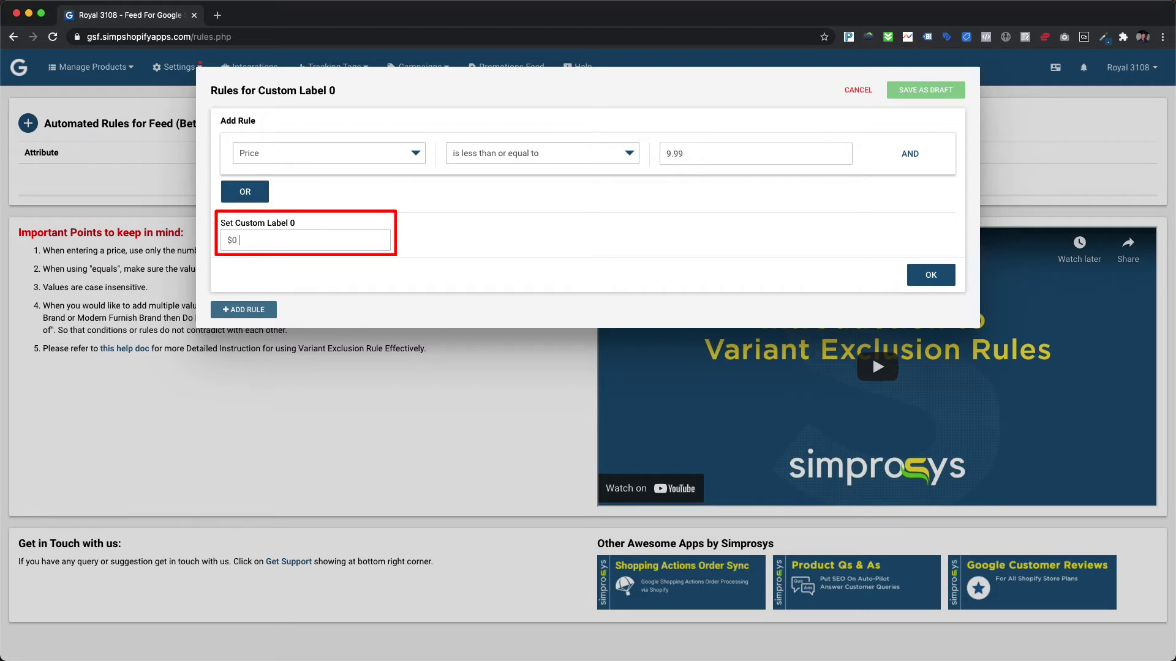
type(" - $9.99")
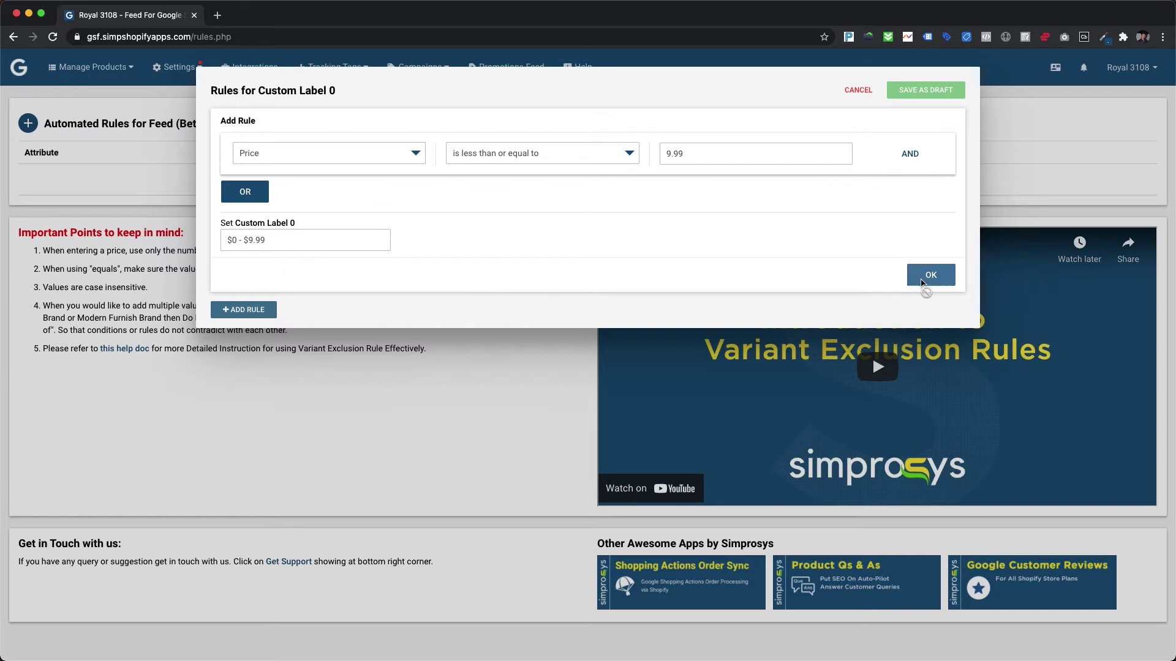
left_click(922, 283)
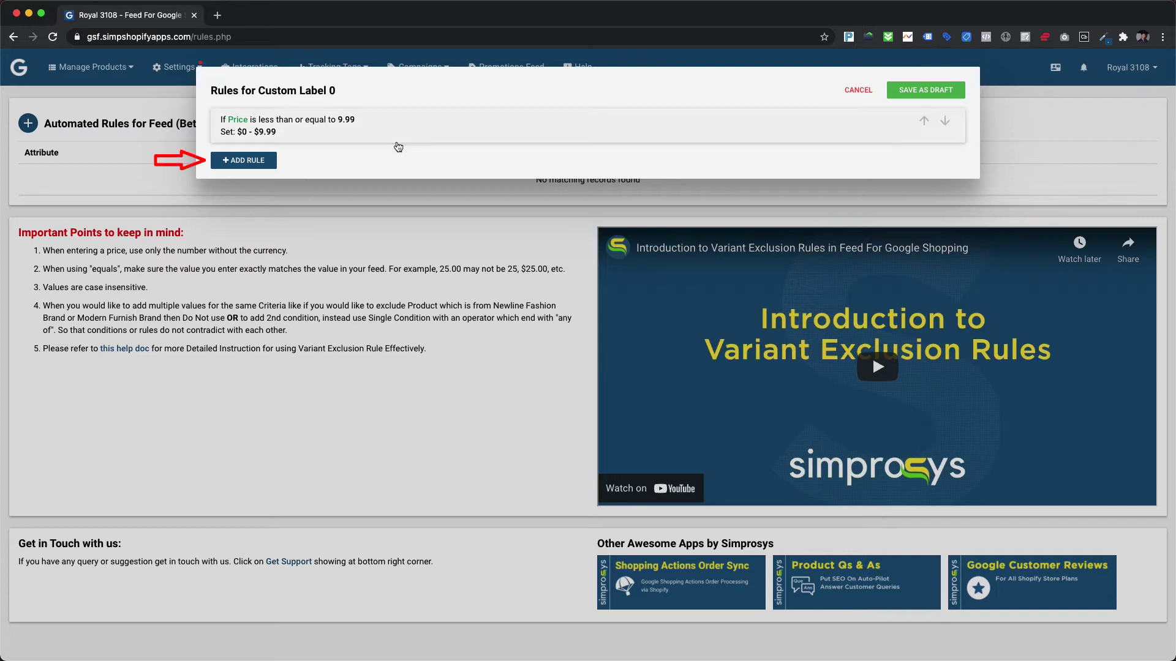
Add a second rule with the condition Price is greater than or equal to 10.00
left_click(269, 164)
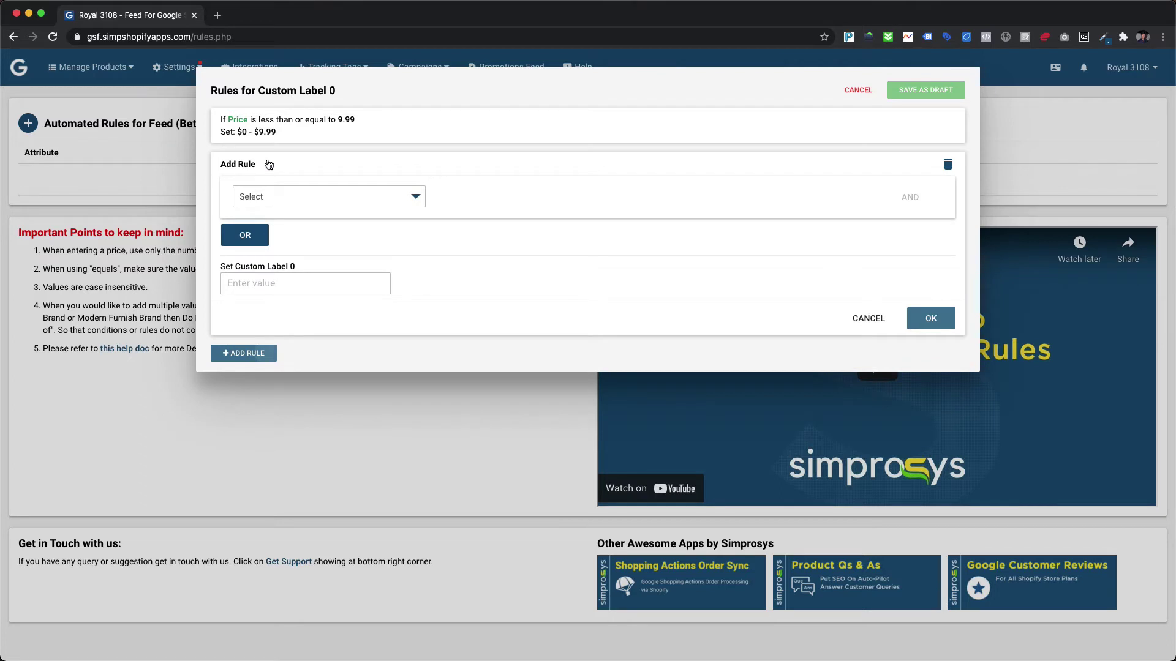
left_click(277, 197)
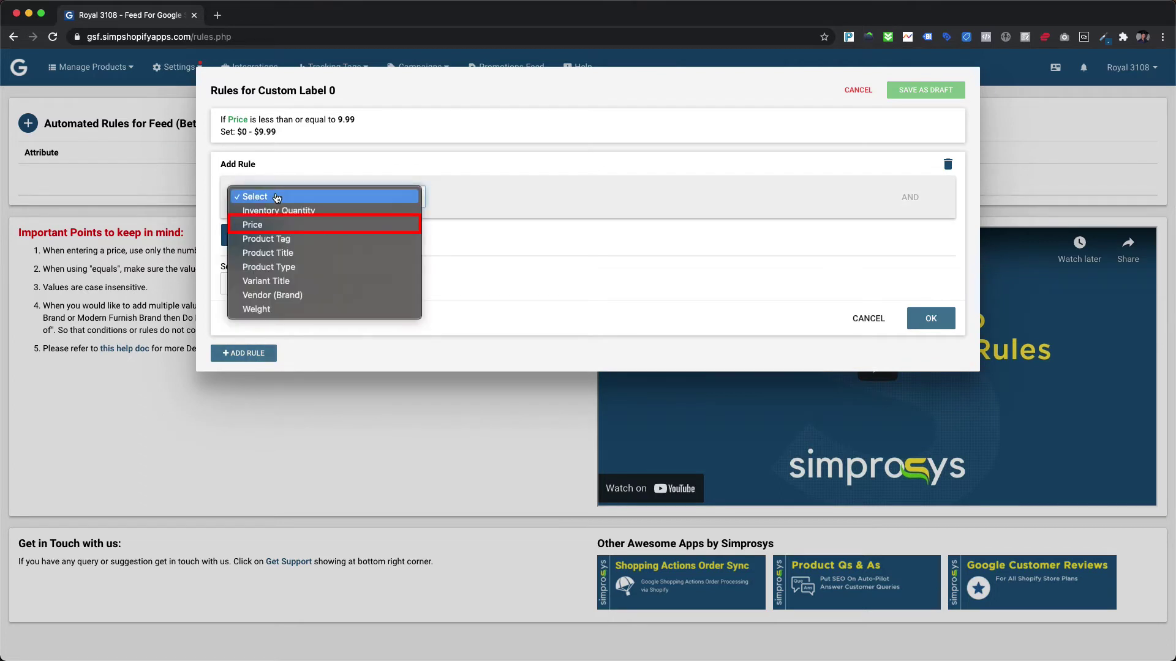
left_click(252, 225)
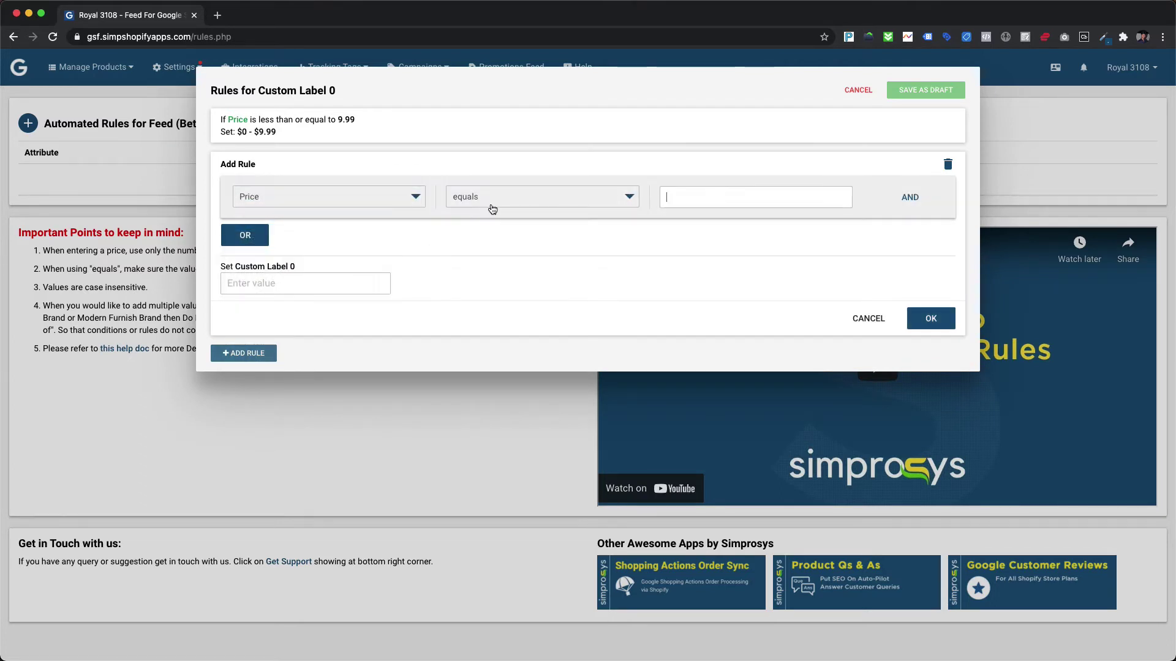
left_click(490, 197)
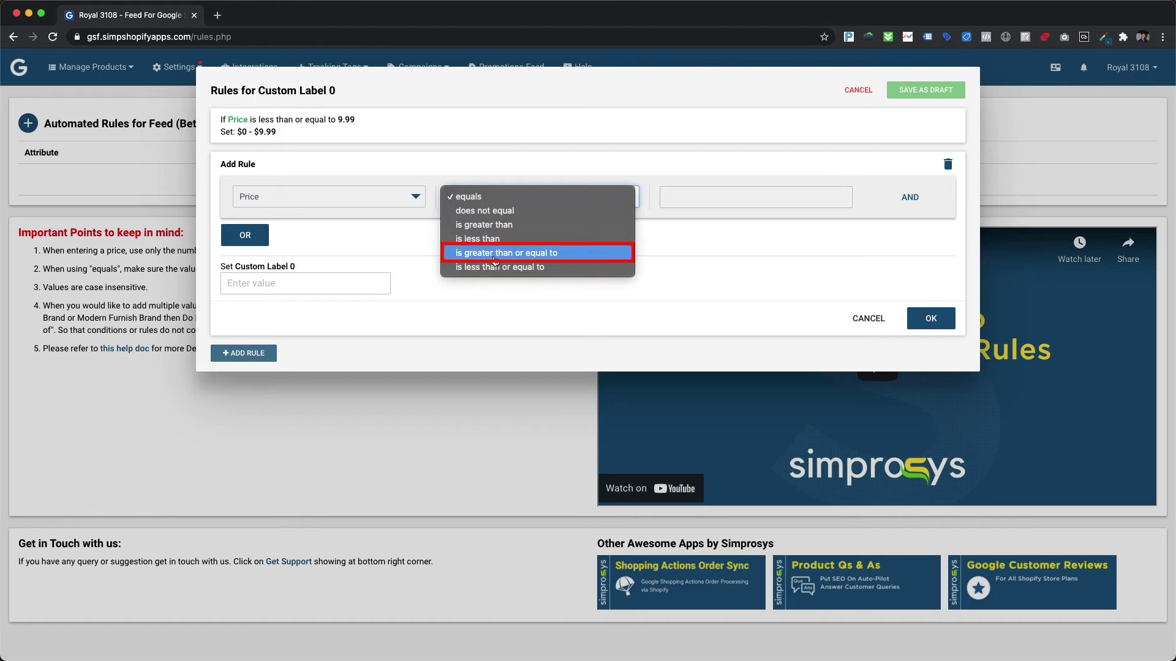
left_click(678, 229)
left_click(680, 199)
type("10.00")
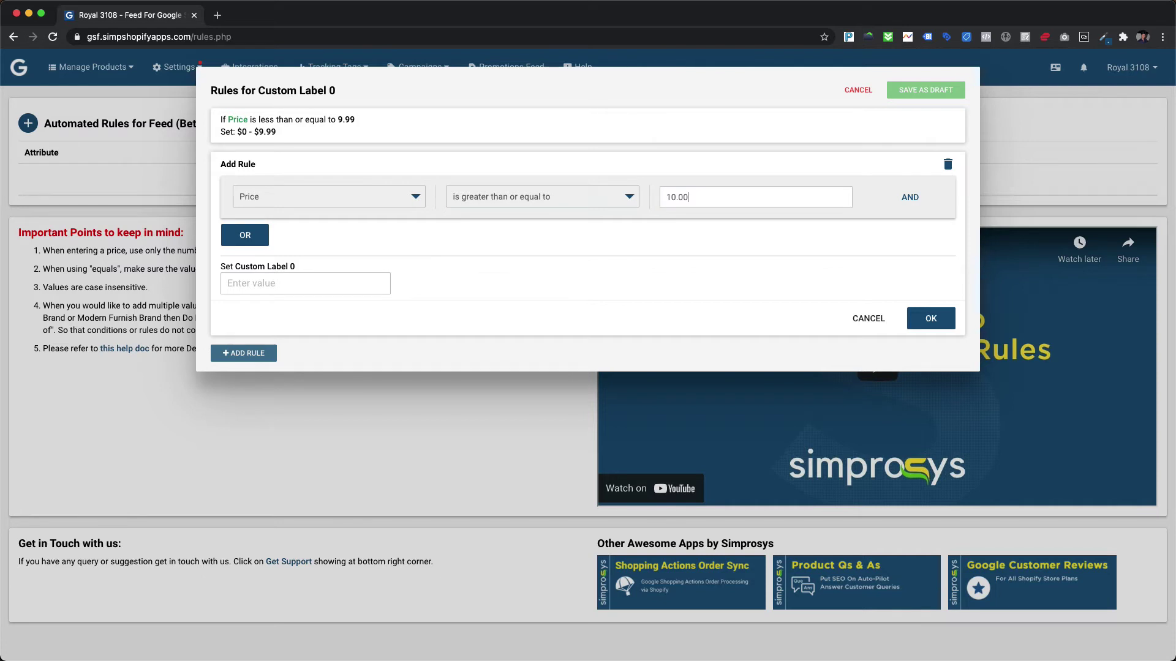
Add an AND condition to the second rule: Price is less than or equal to 49.99
left_click(909, 198)
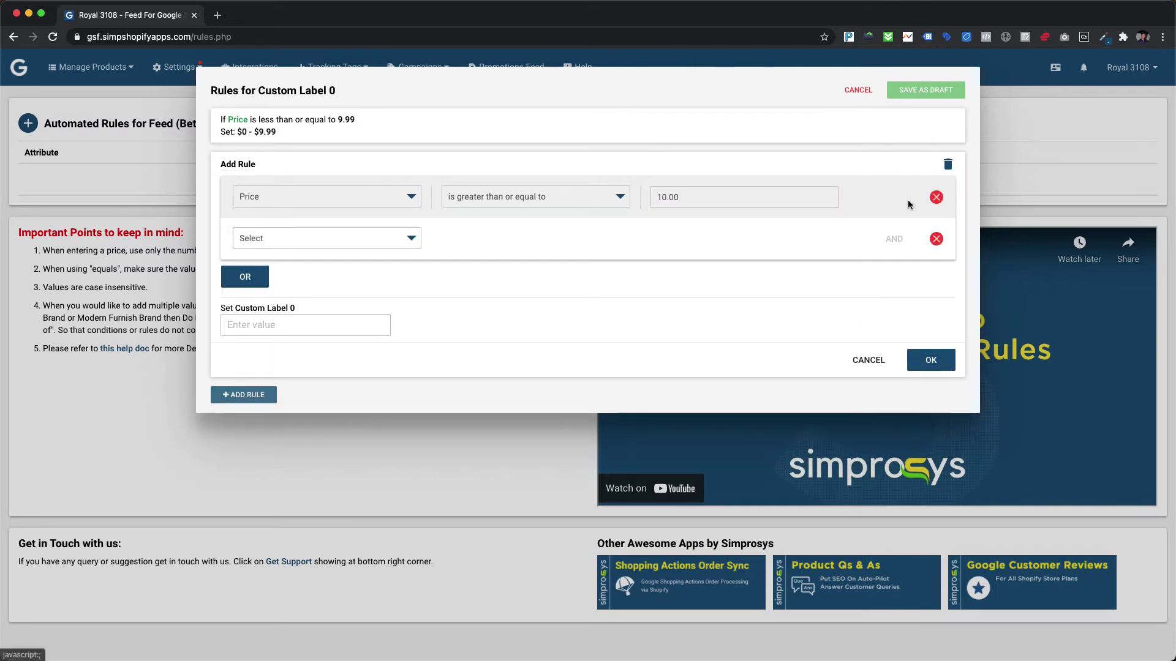
left_click(307, 239)
left_click(278, 266)
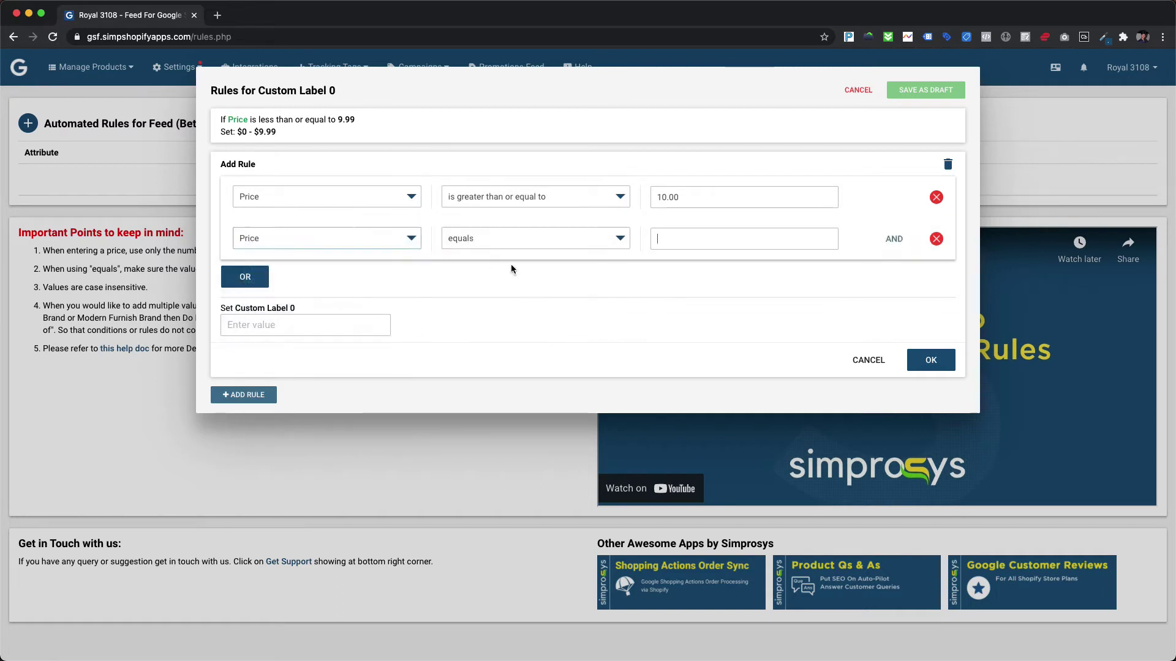
left_click(492, 245)
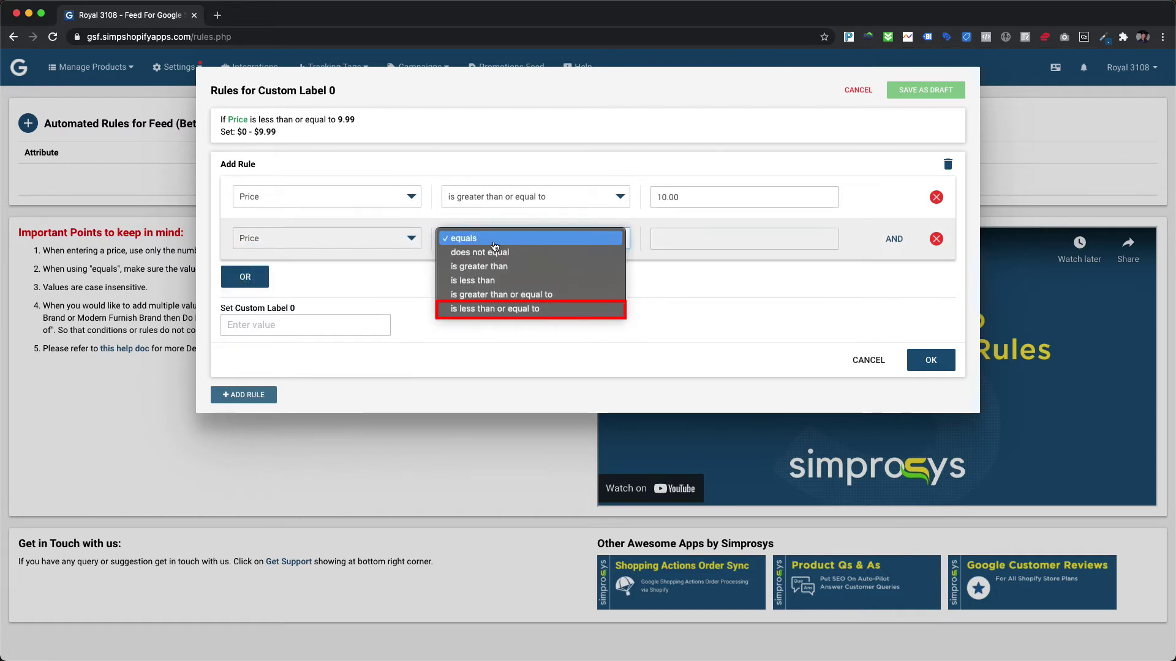
left_click(517, 308)
left_click(671, 244)
type("49.99")
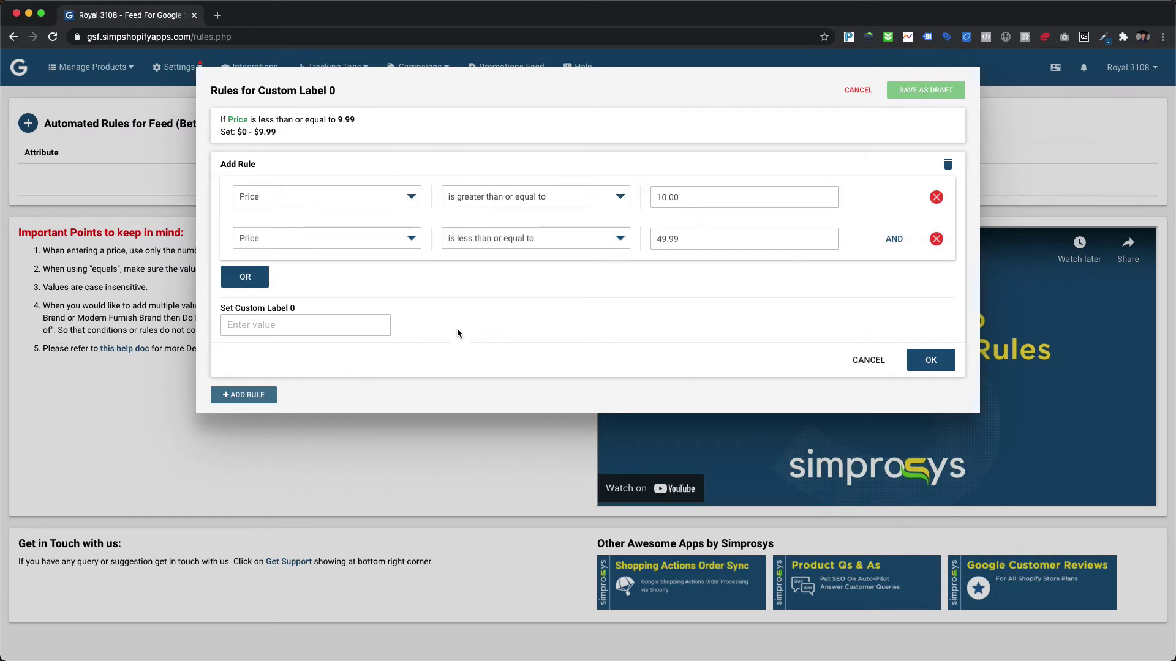
Set the second rule's Custom Label 0 value to "$10 - $49.99" and confirm the rule
left_click(386, 322)
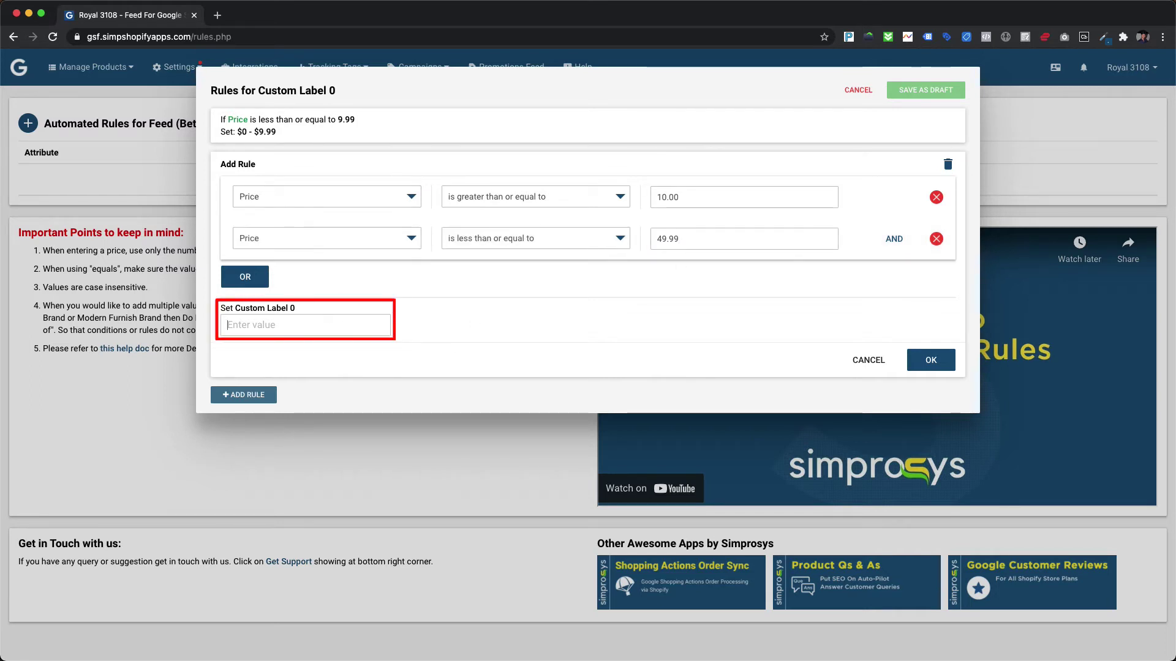
type("$10 - $49.99")
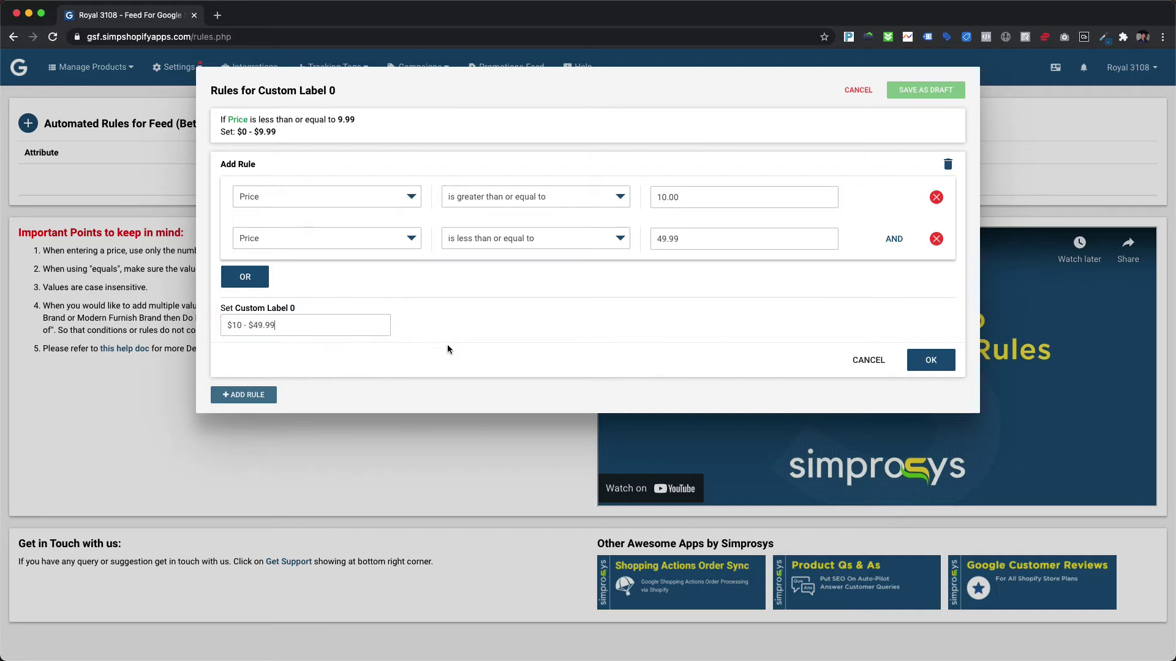
left_click(941, 358)
Add a third rule with the condition Price is greater than or equal to 50.00
left_click(275, 202)
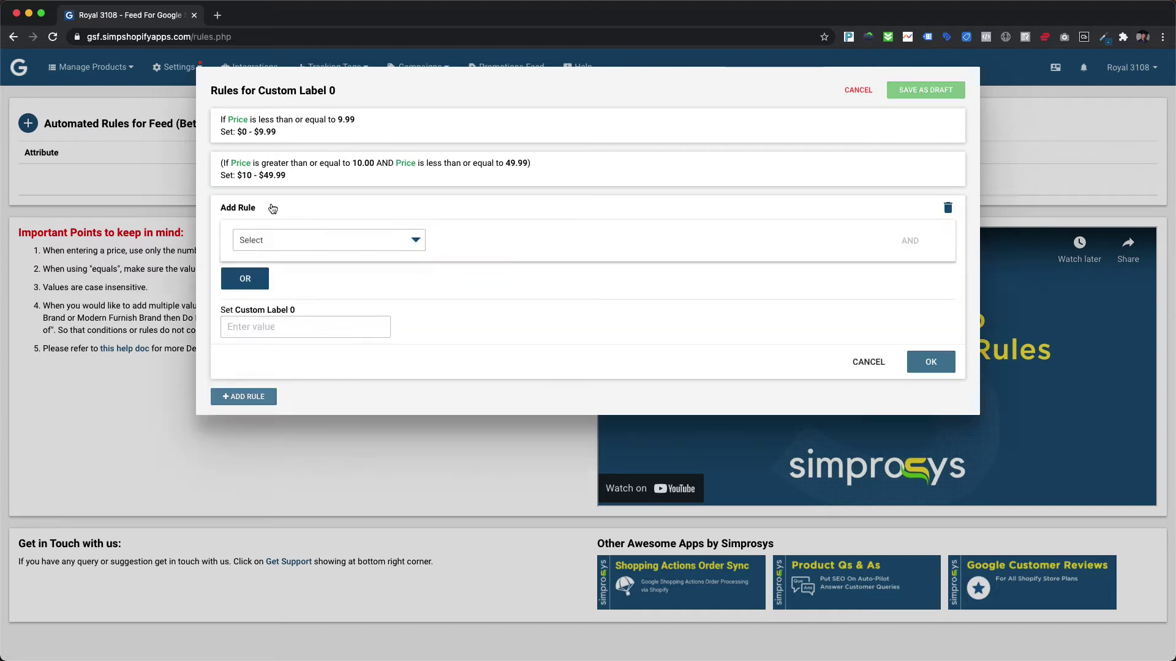
left_click(329, 240)
left_click(543, 240)
left_click(538, 296)
left_click(755, 240)
type("50")
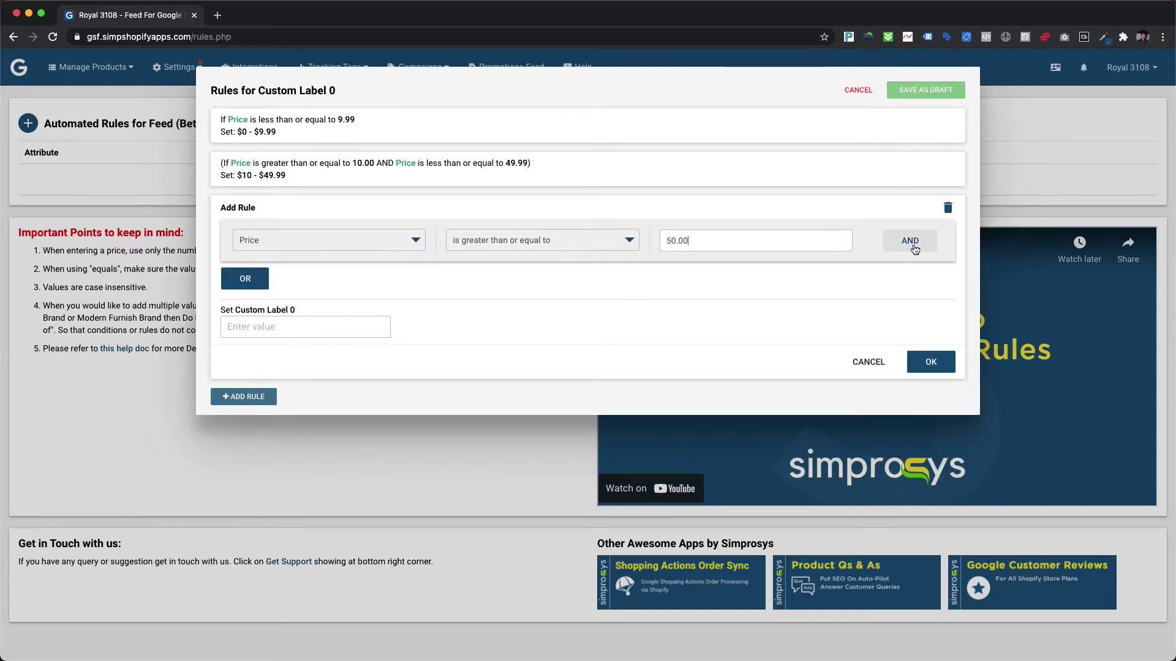
Add an AND condition to the third rule: Price is less than or equal to 199.99
left_click(909, 240)
left_click(329, 282)
left_click(264, 310)
left_click(535, 282)
left_click(490, 356)
key("Tab")
type("199.99")
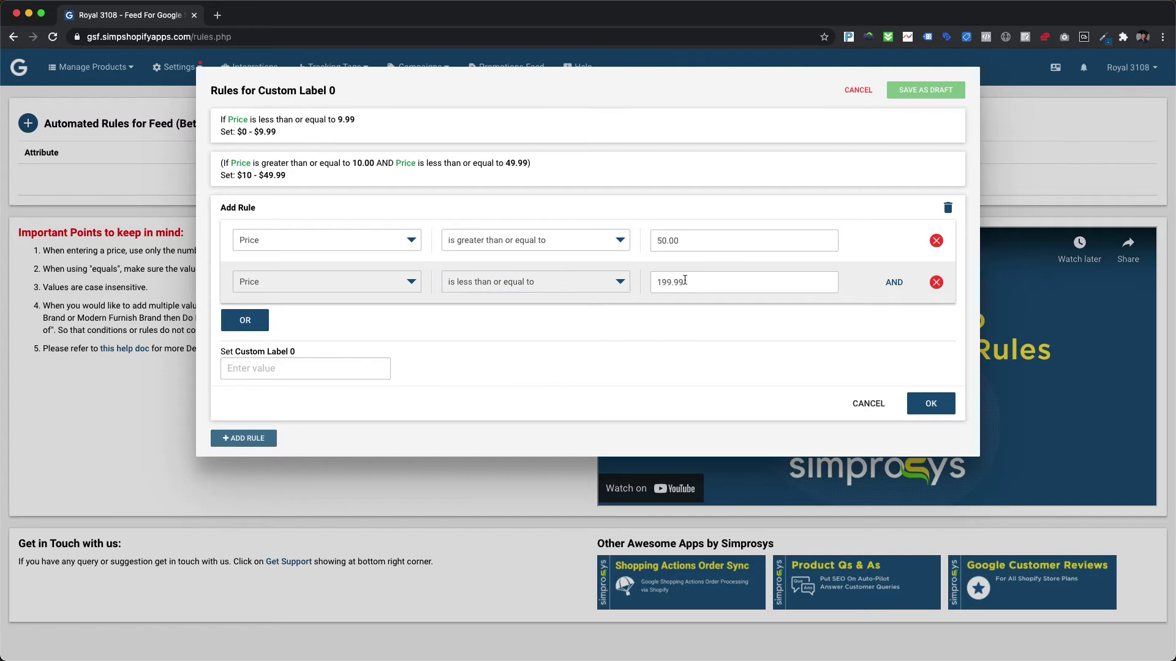
Set the third rule's Custom Label 0 value to "$50 - $199.99" and confirm the rule
key("Tab")
type("$50 - $199.99")
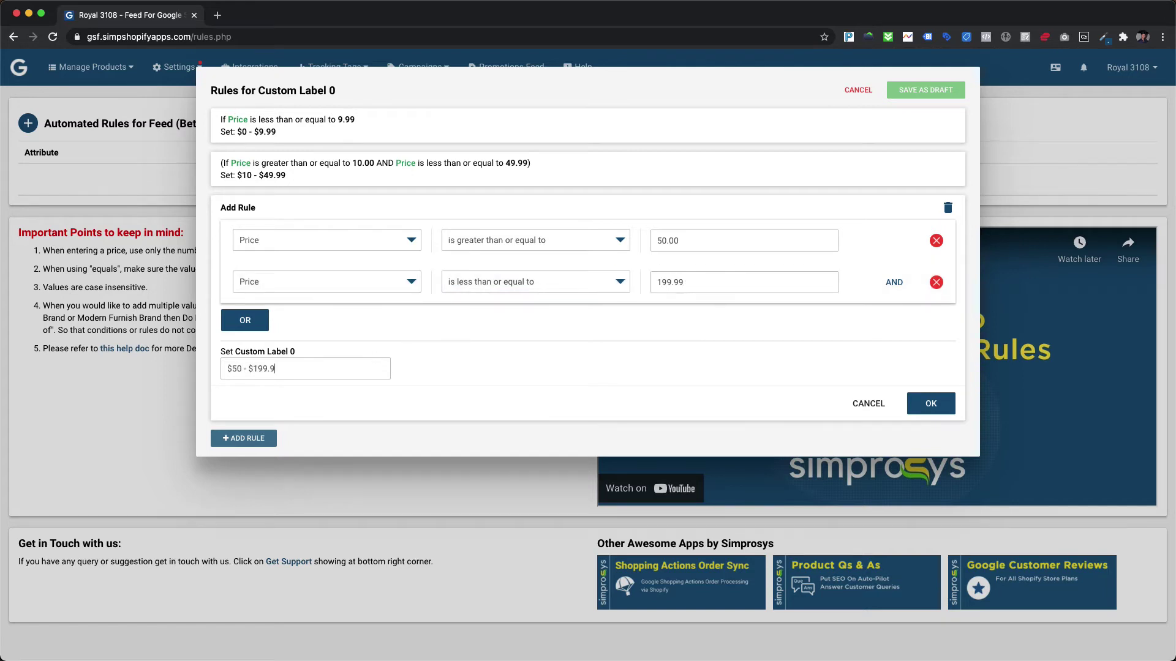
left_click(930, 404)
Add a fourth rule with the condition Price is greater than or equal to 200.00
left_click(264, 249)
left_click(307, 282)
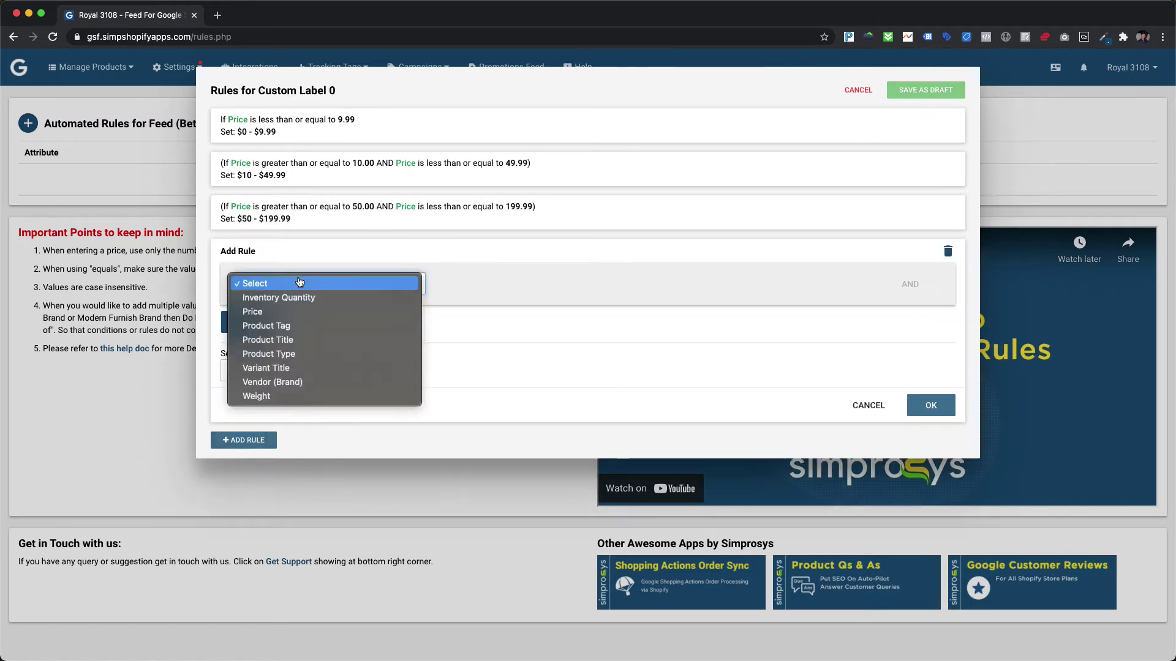
left_click(263, 310)
left_click(536, 283)
left_click(511, 340)
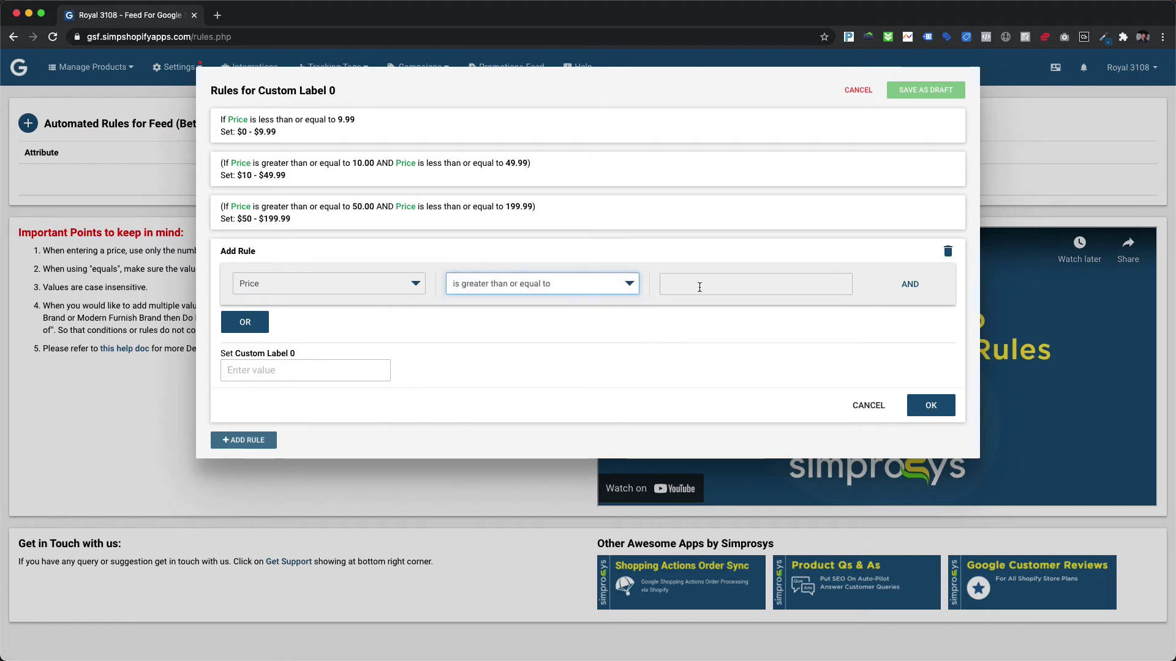
left_click(695, 284)
type("200.00")
Add an AND condition to the fourth rule: Price is less than or equal to 499.99
left_click(909, 283)
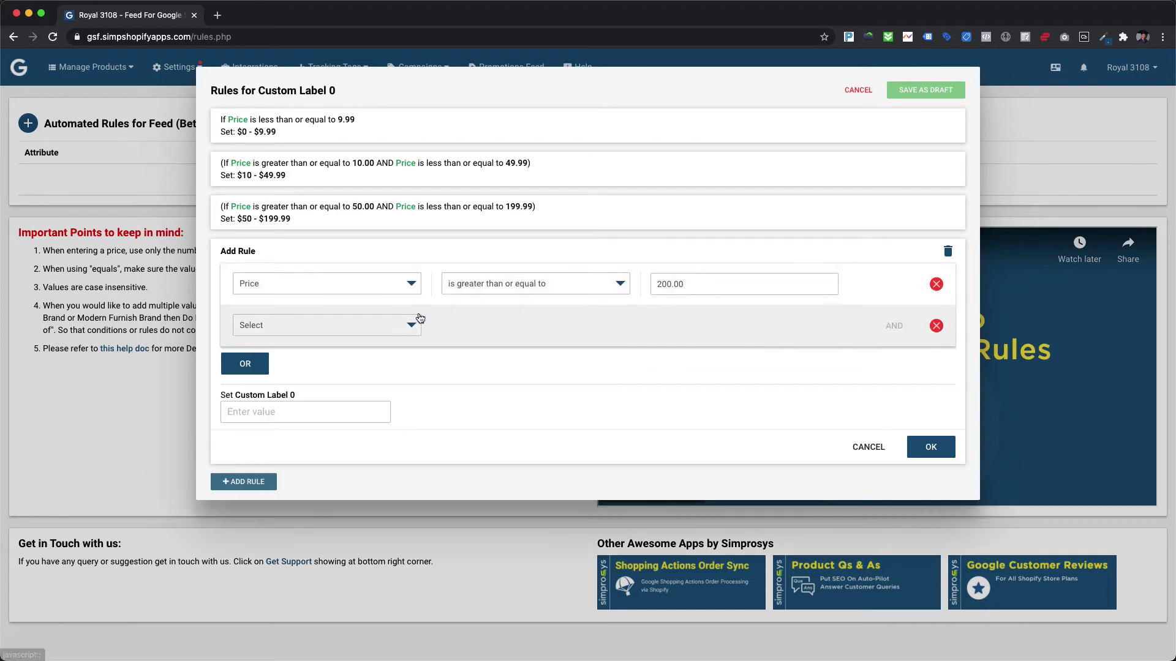
left_click(327, 322)
left_click(263, 362)
left_click(472, 326)
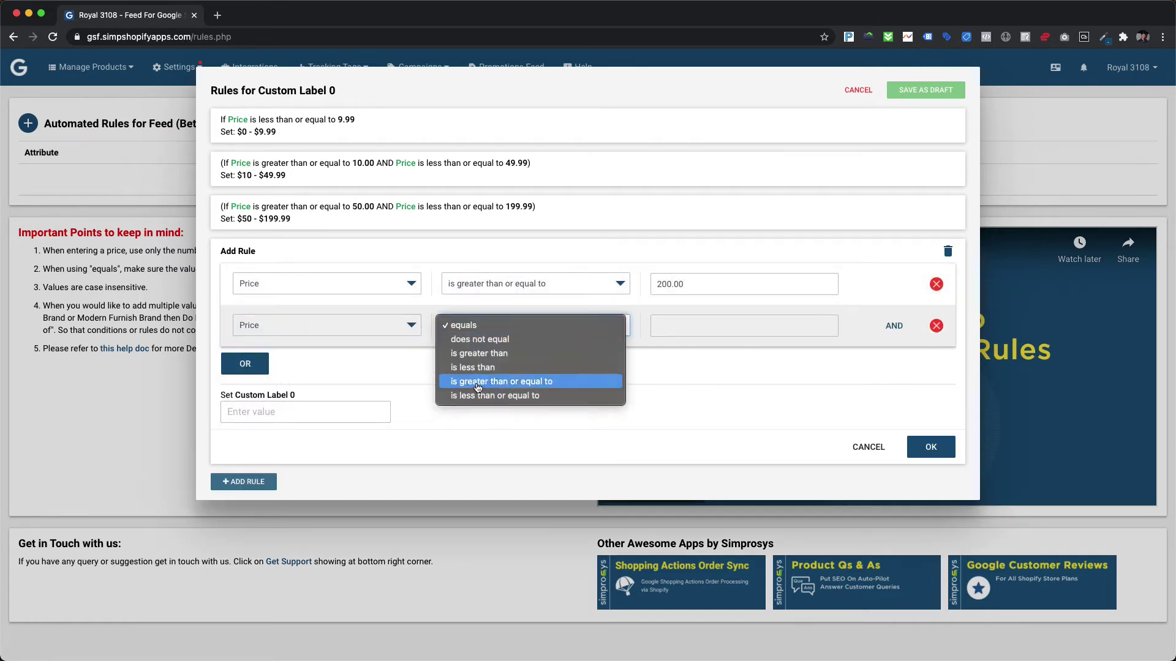
left_click(495, 396)
left_click(681, 326)
type("499.99")
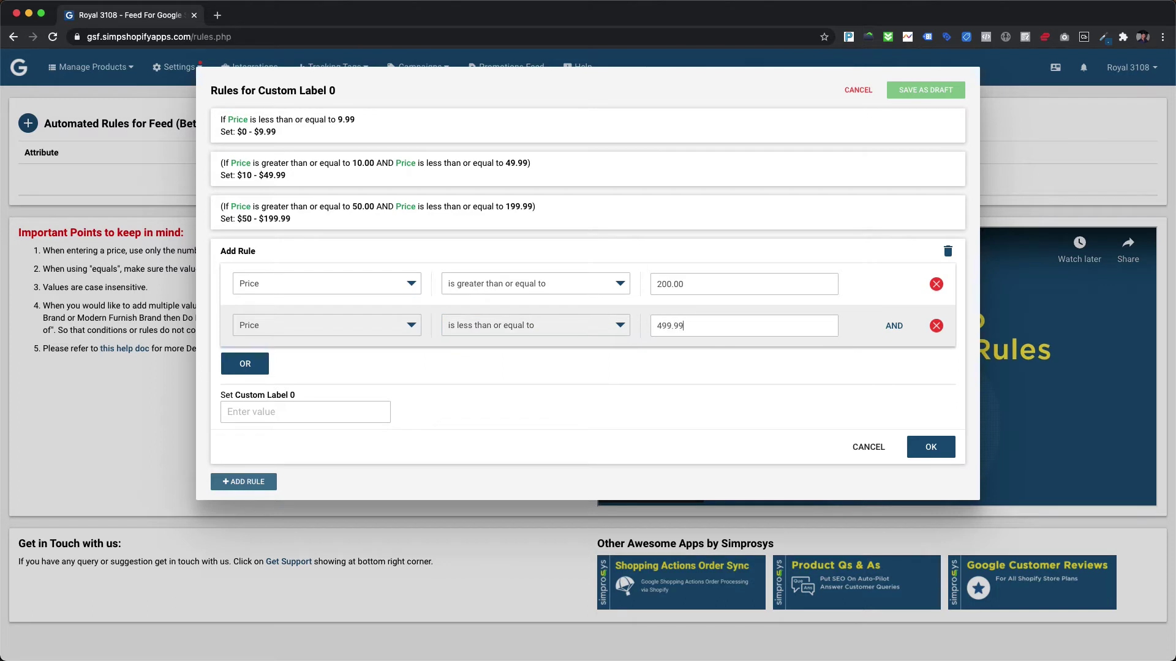
Set the fourth rule's Custom Label 0 value to "$200 - $499.99" and confirm the rule
left_click(343, 412)
type("$200")
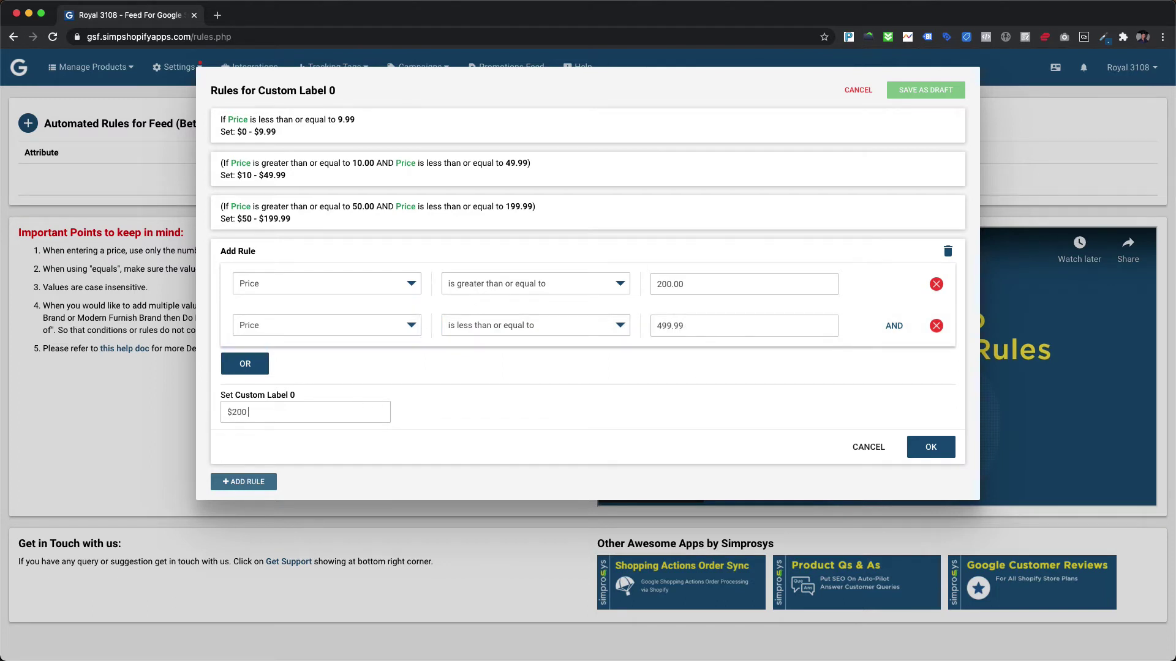
type(" - $499.99")
left_click(924, 439)
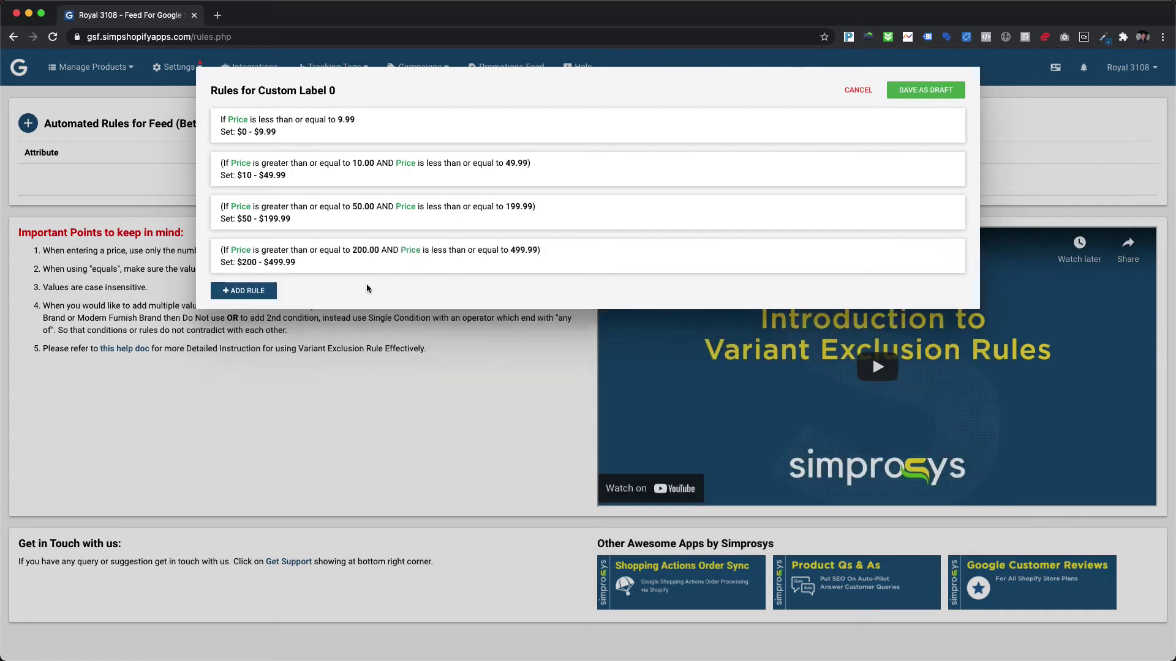
Add a fifth rule with the condition Price is greater than or equal to 500.00
left_click(264, 293)
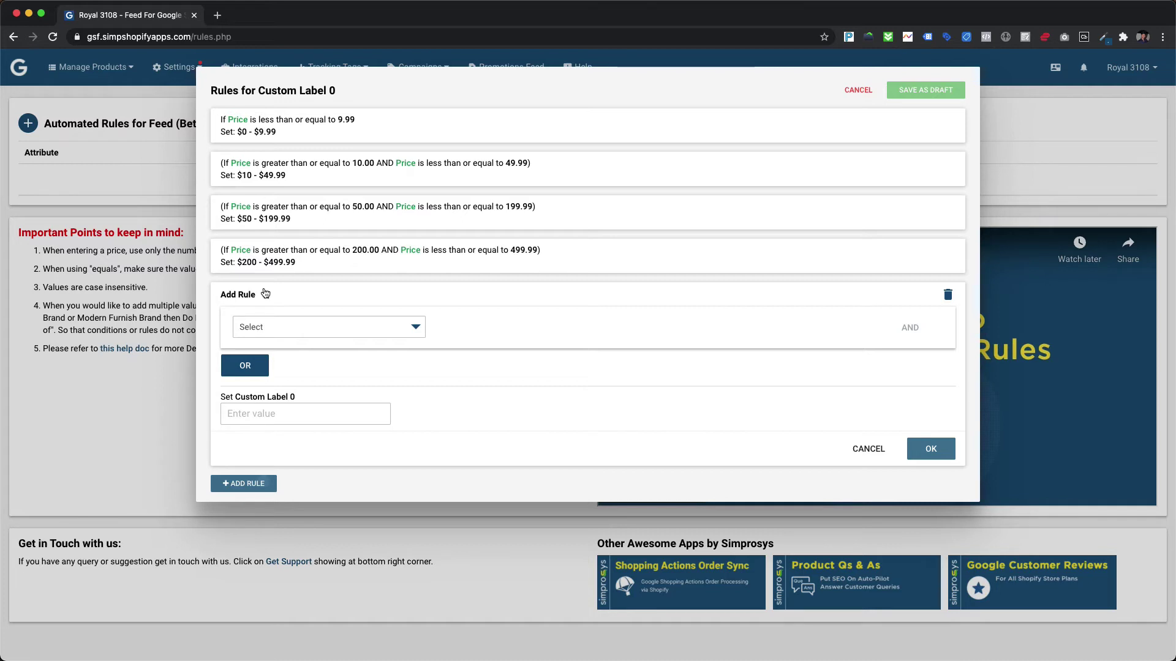
left_click(324, 327)
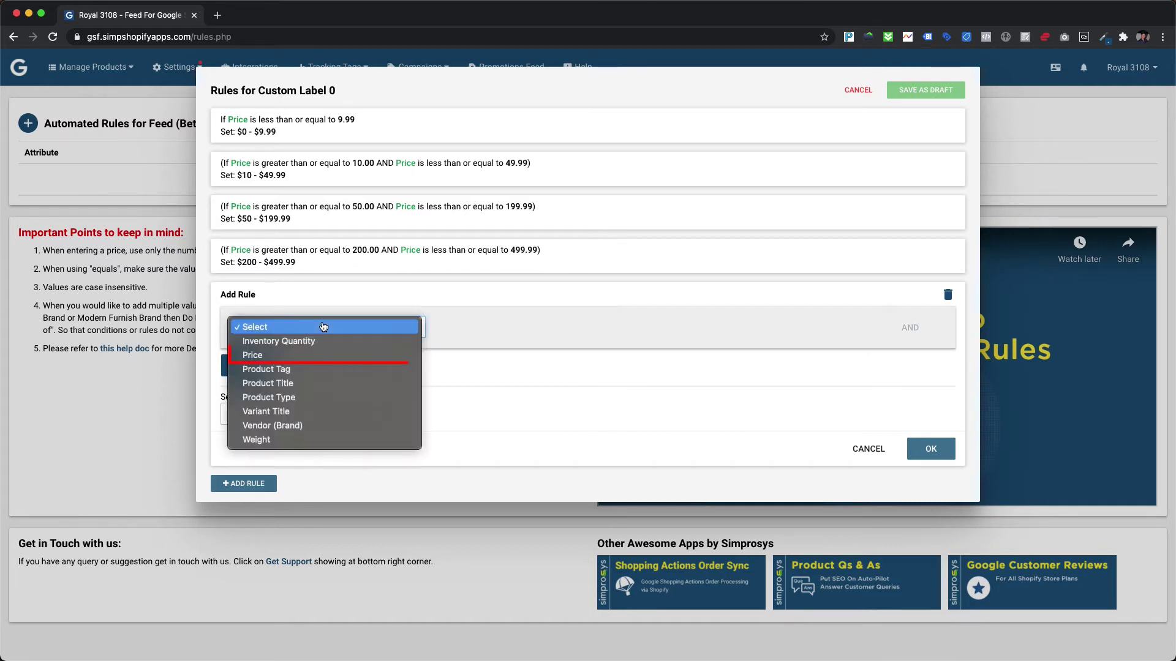
left_click(312, 355)
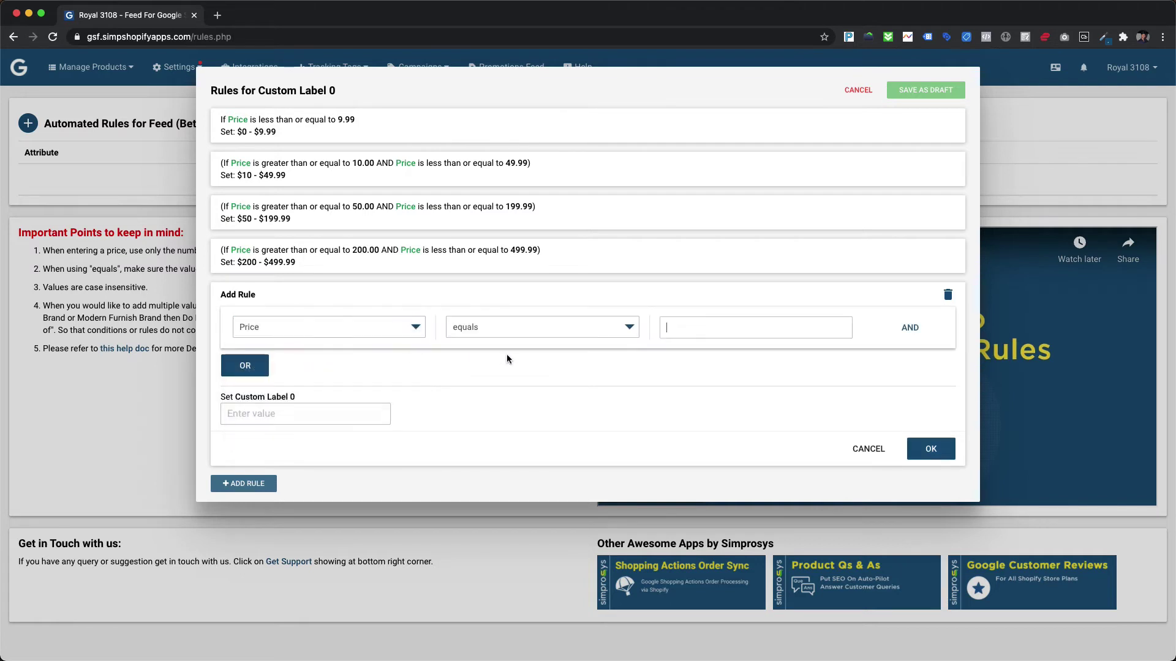
left_click(514, 327)
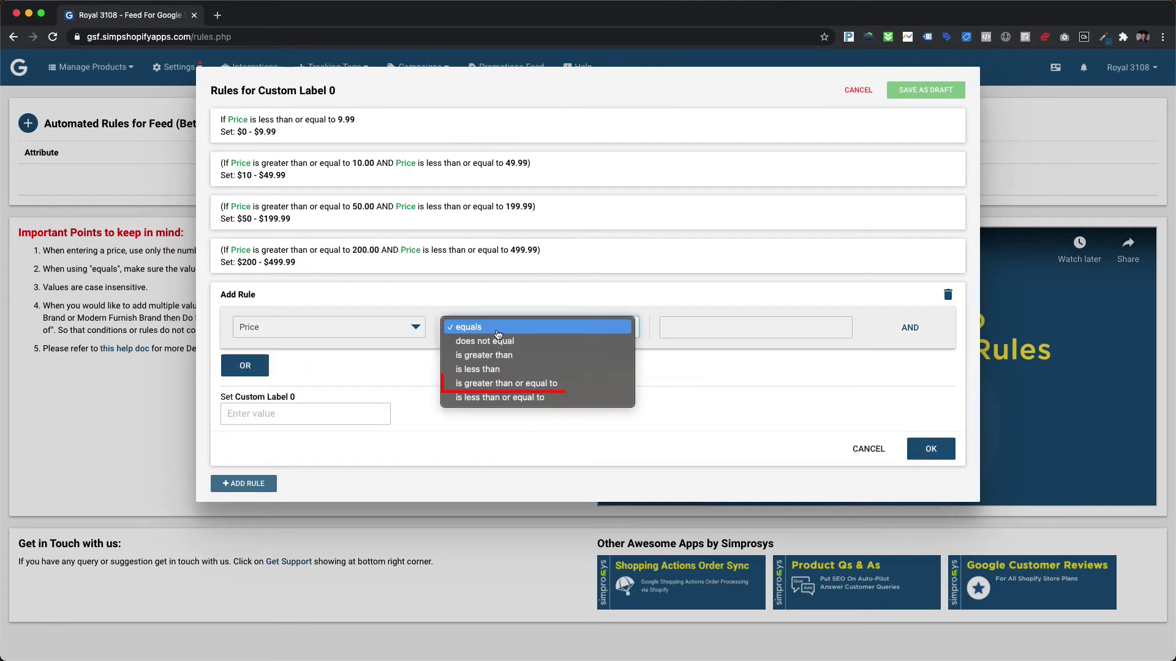
left_click(501, 383)
left_click(674, 327)
type("50")
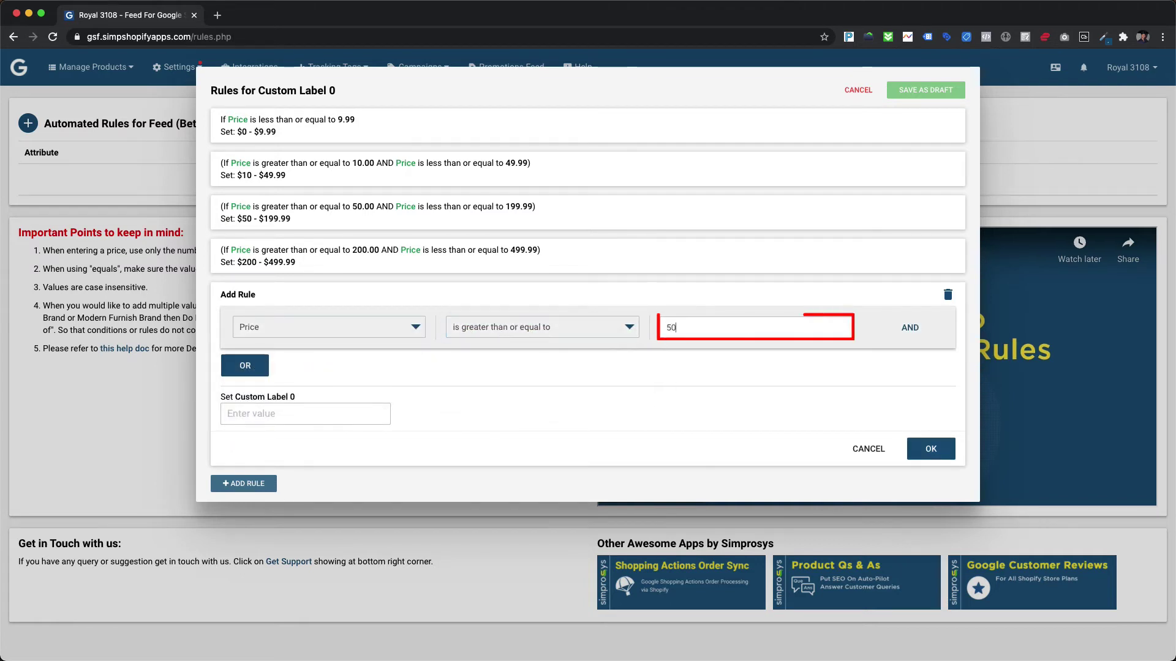
type("0.00")
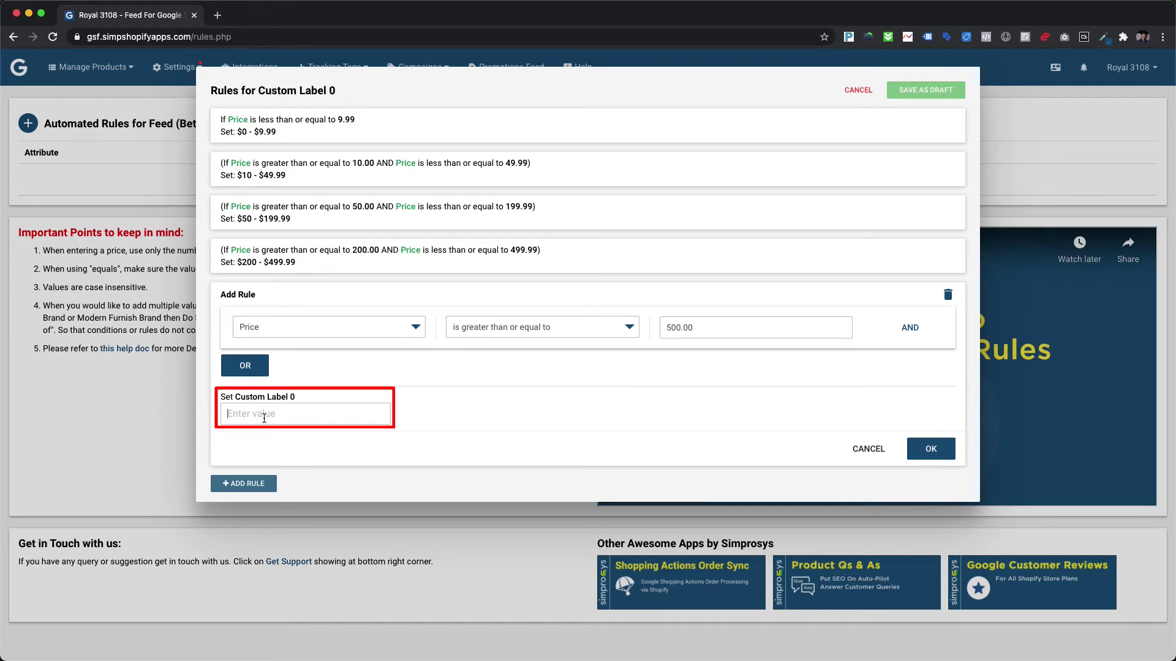
Set the fifth rule's Custom Label 0 value to "$500 Plus", confirm it and save the rule set as a draft
type("$500 Plus")
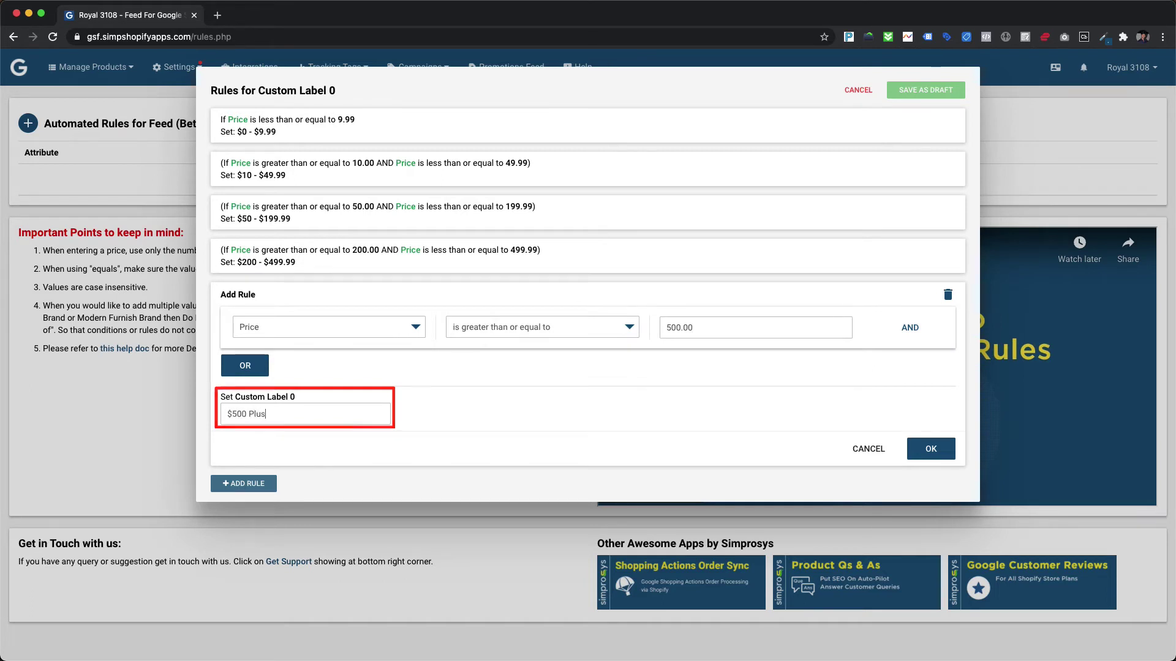
left_click(928, 450)
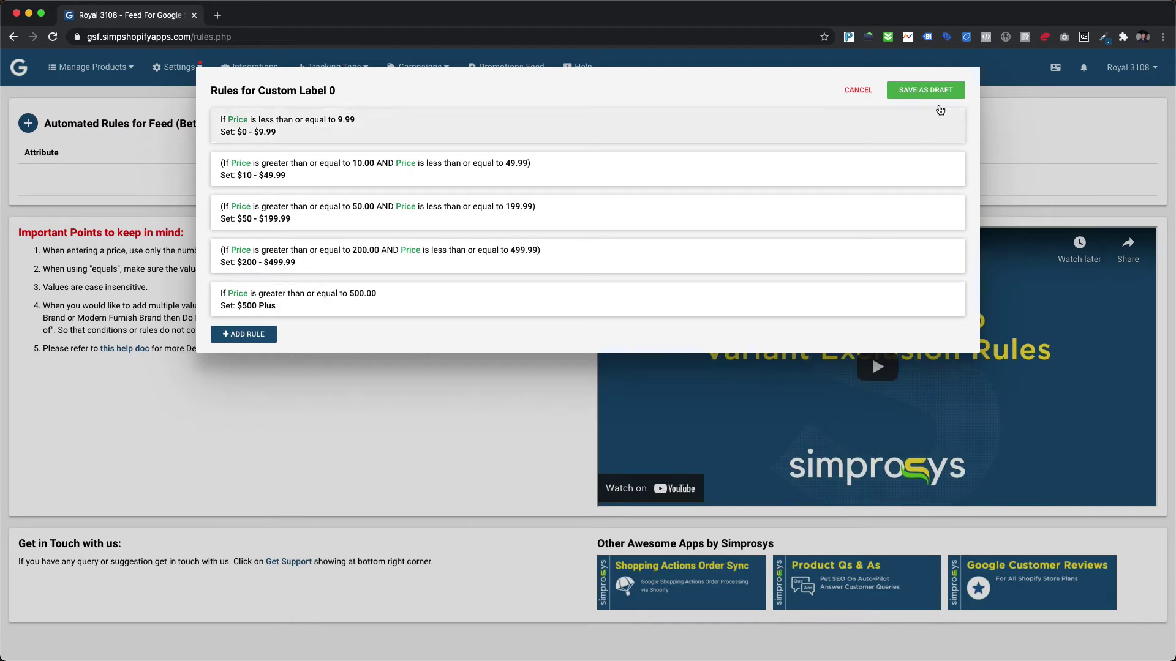
left_click(925, 93)
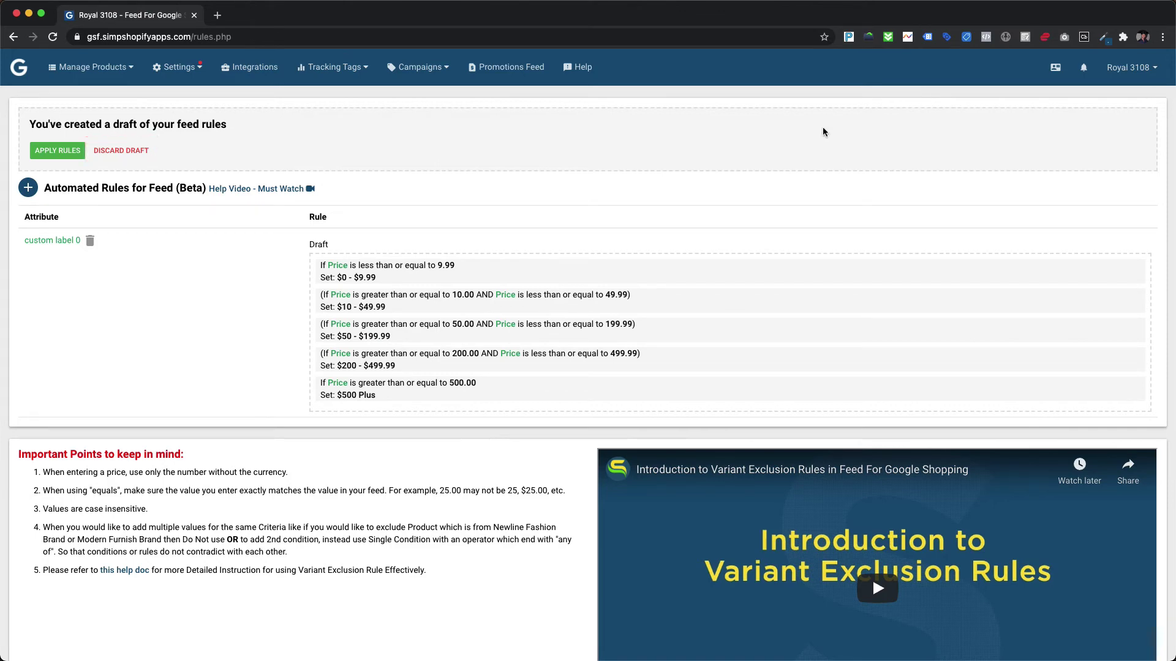
Apply the drafted Custom Label 0 price rules to the feed and confirm the application
left_click(61, 153)
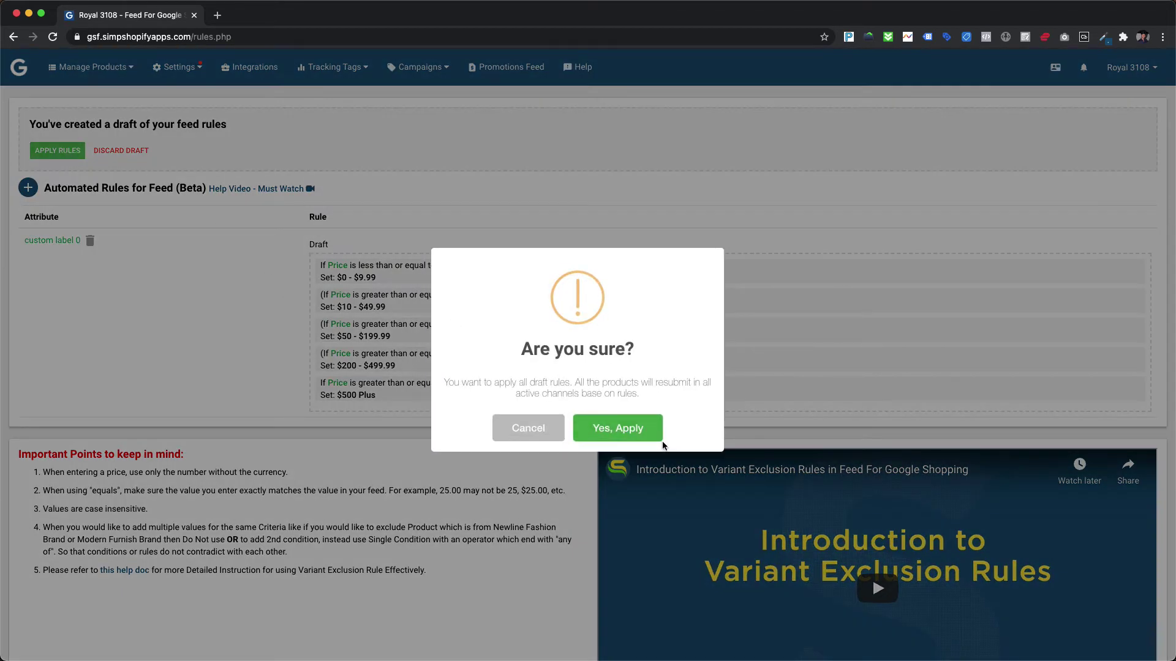
left_click(634, 431)
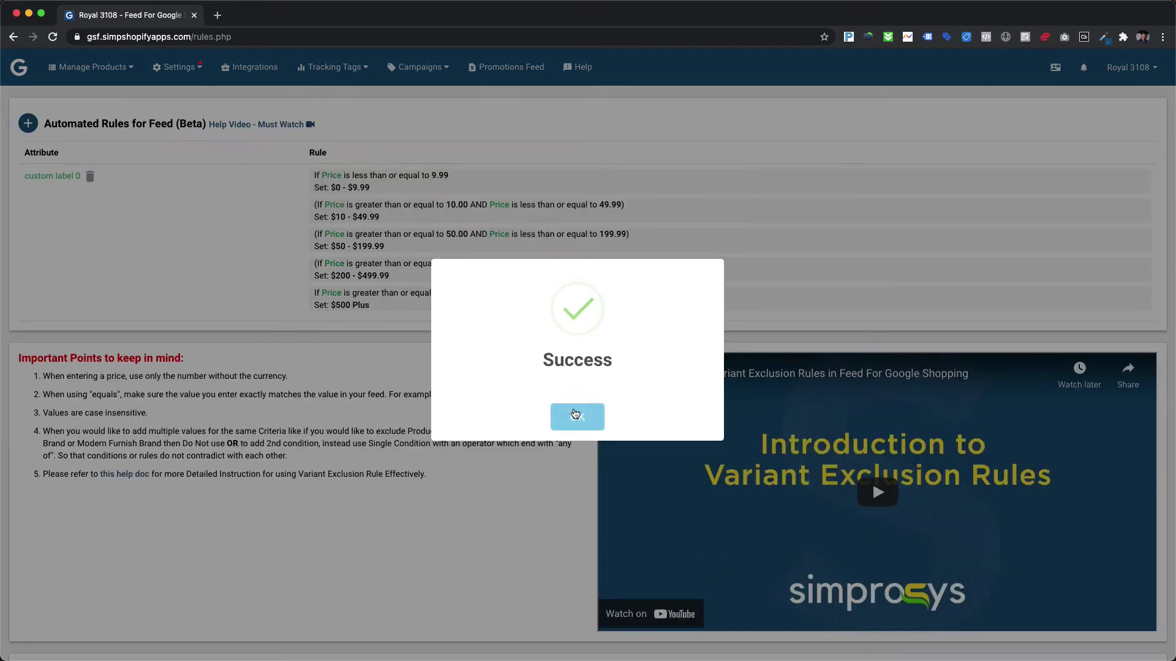
left_click(574, 414)
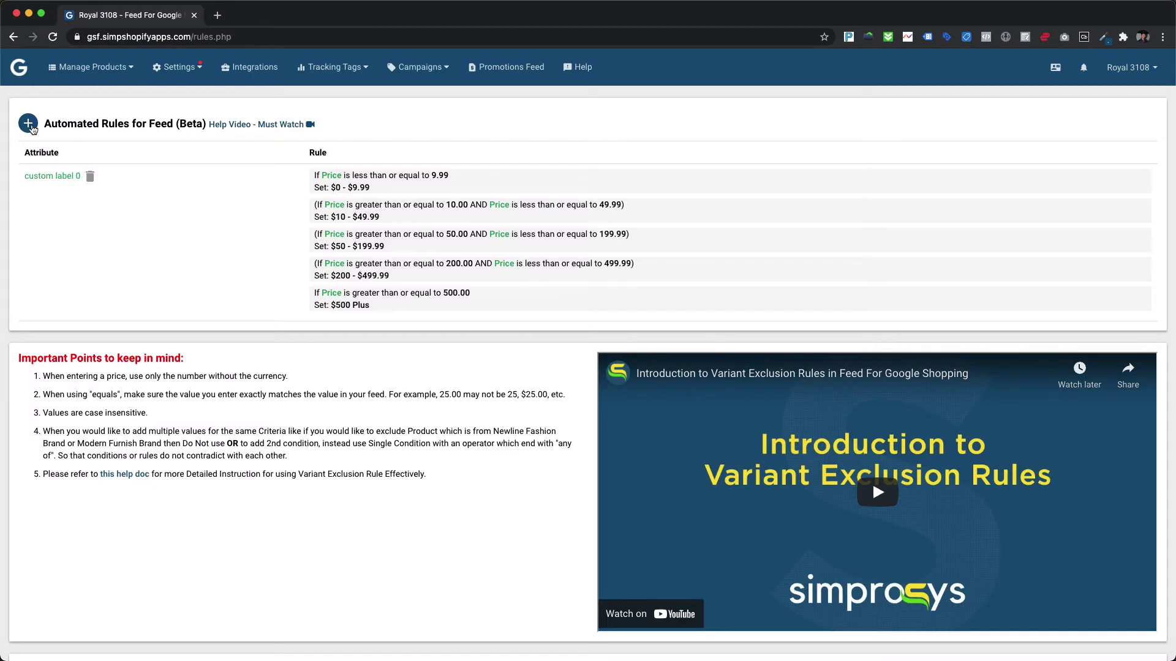
Create a Custom Label 1 rule with the condition Vendor (Brand) equals Modern Furnish
left_click(30, 128)
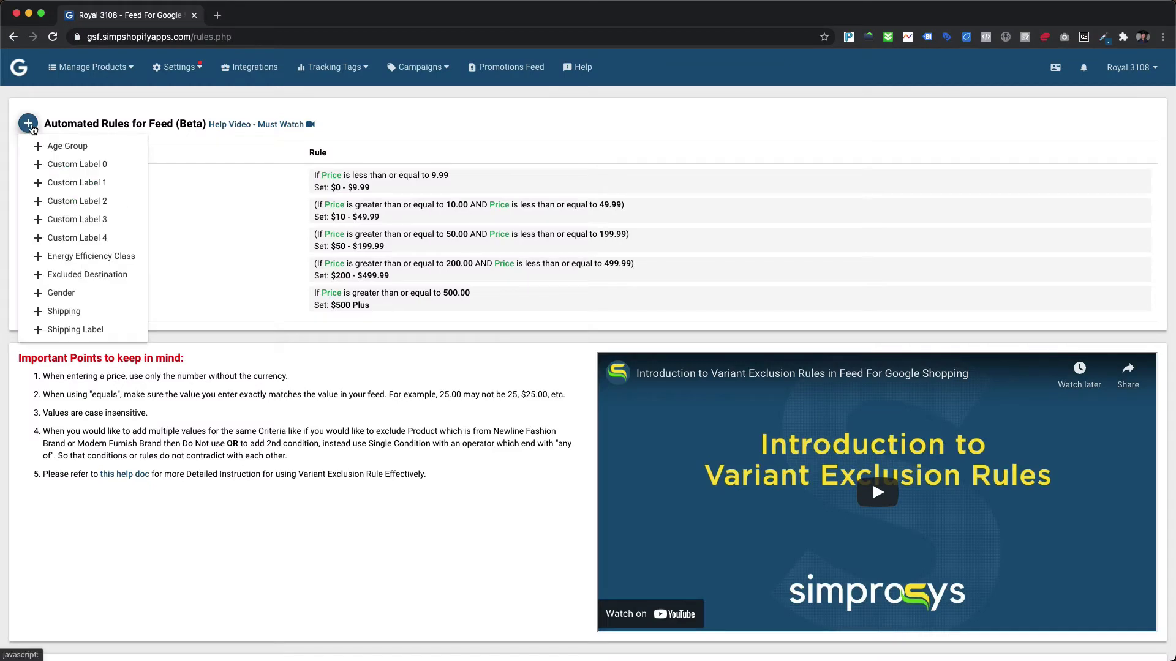
left_click(87, 184)
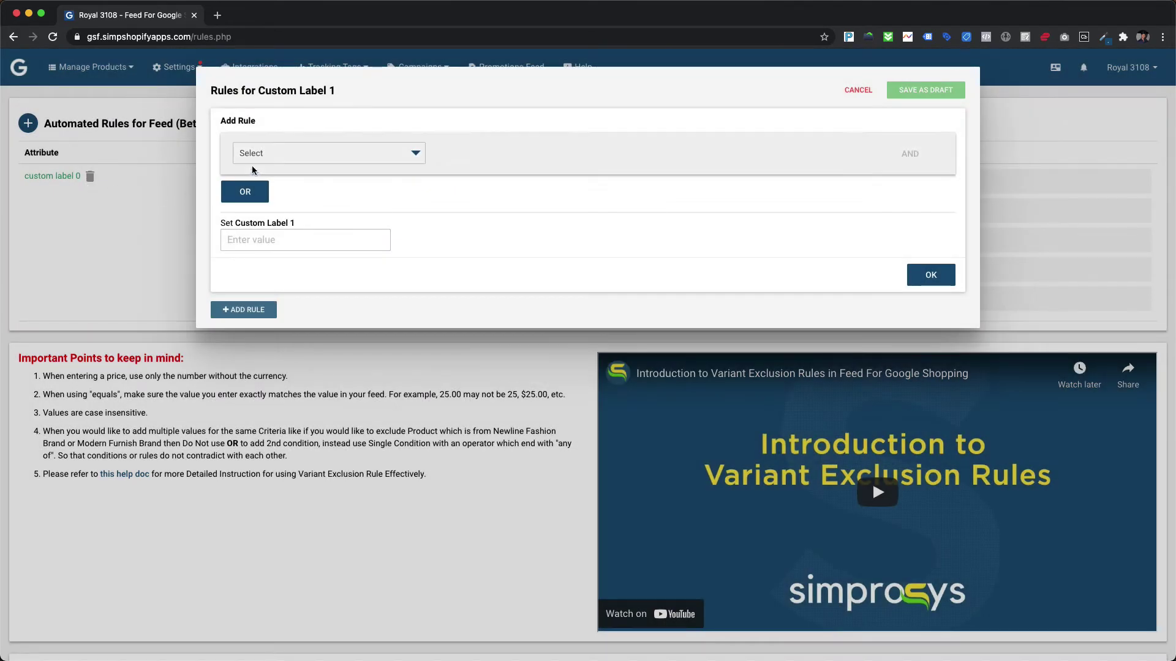
left_click(303, 154)
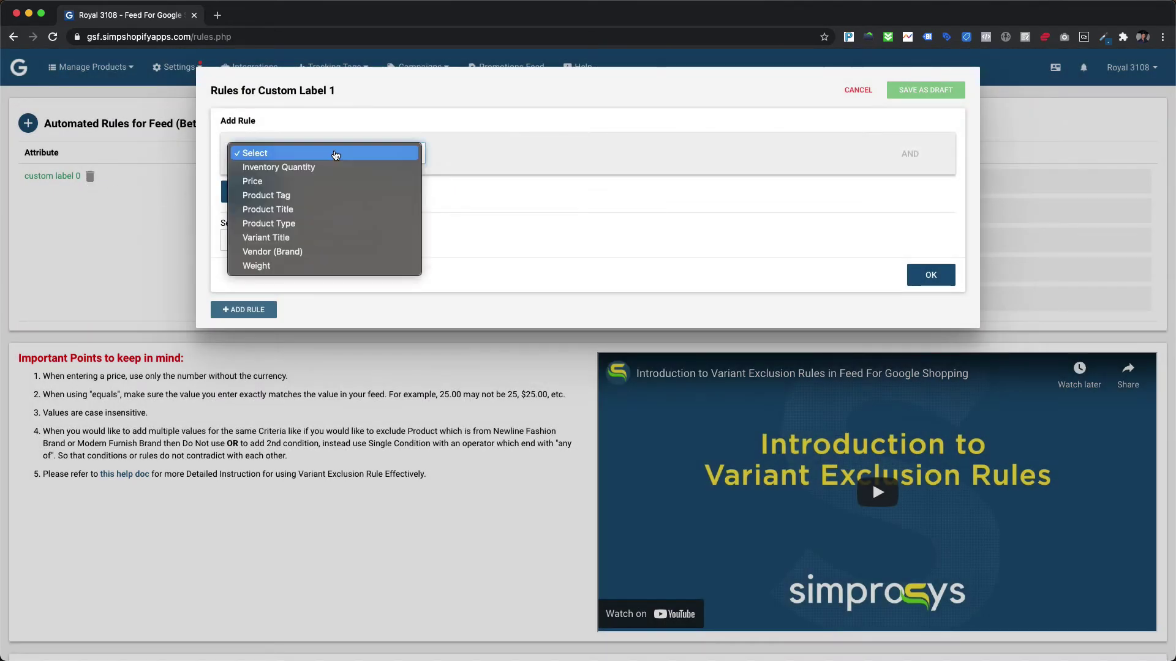
left_click(303, 252)
left_click(517, 154)
left_click(506, 169)
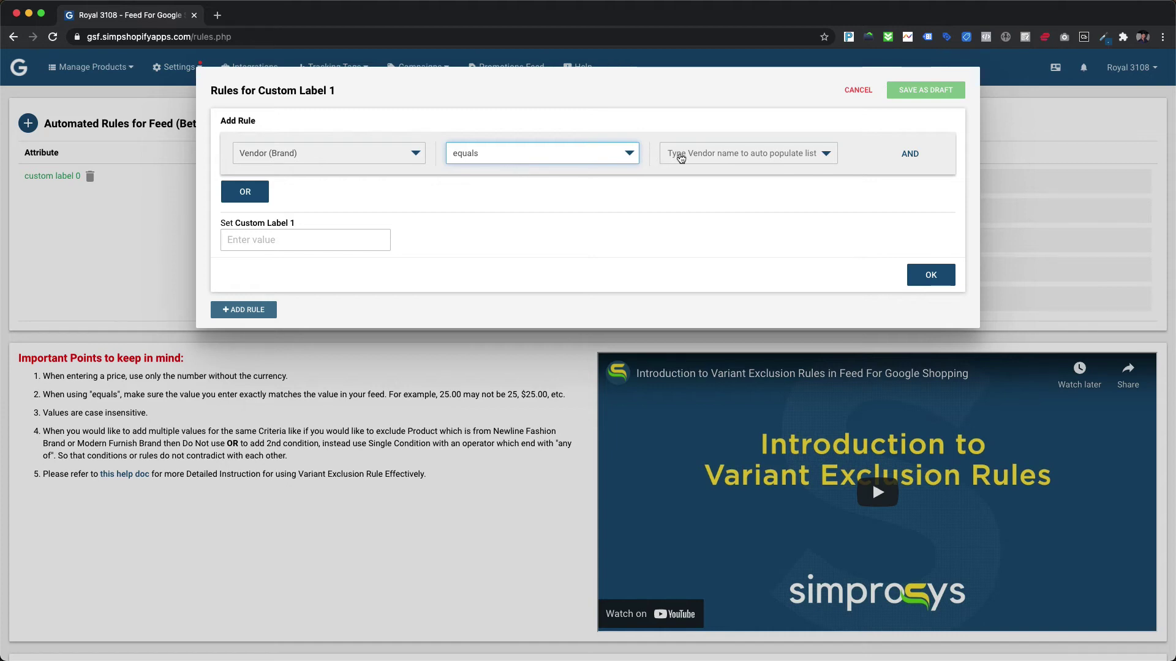
left_click(709, 158)
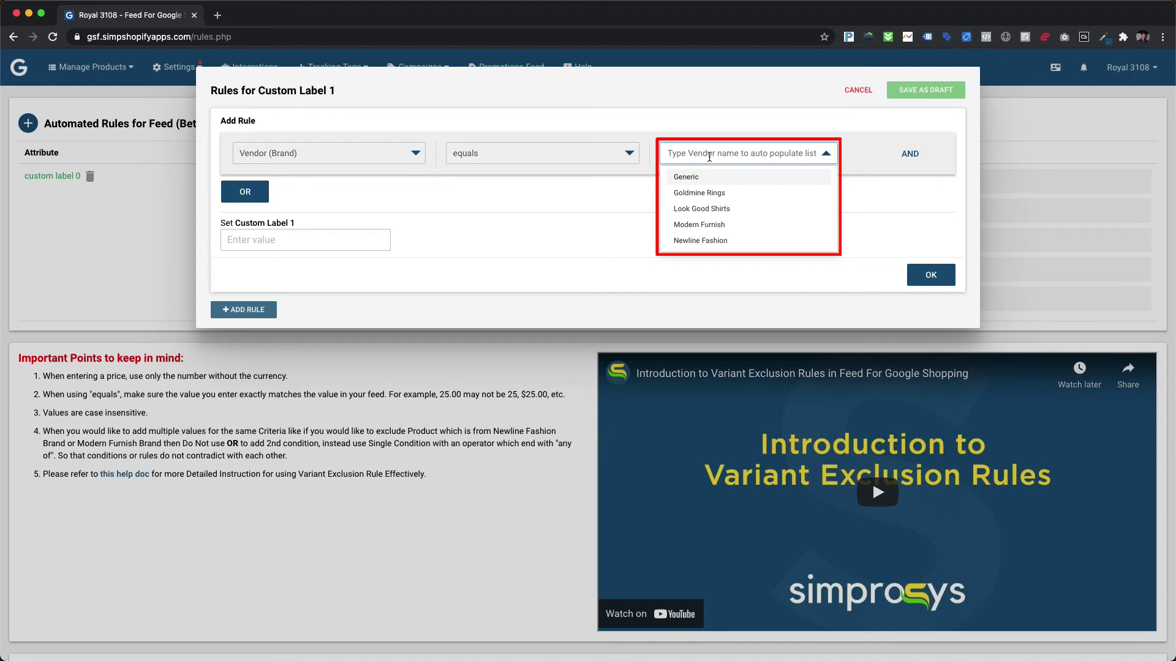
left_click(700, 224)
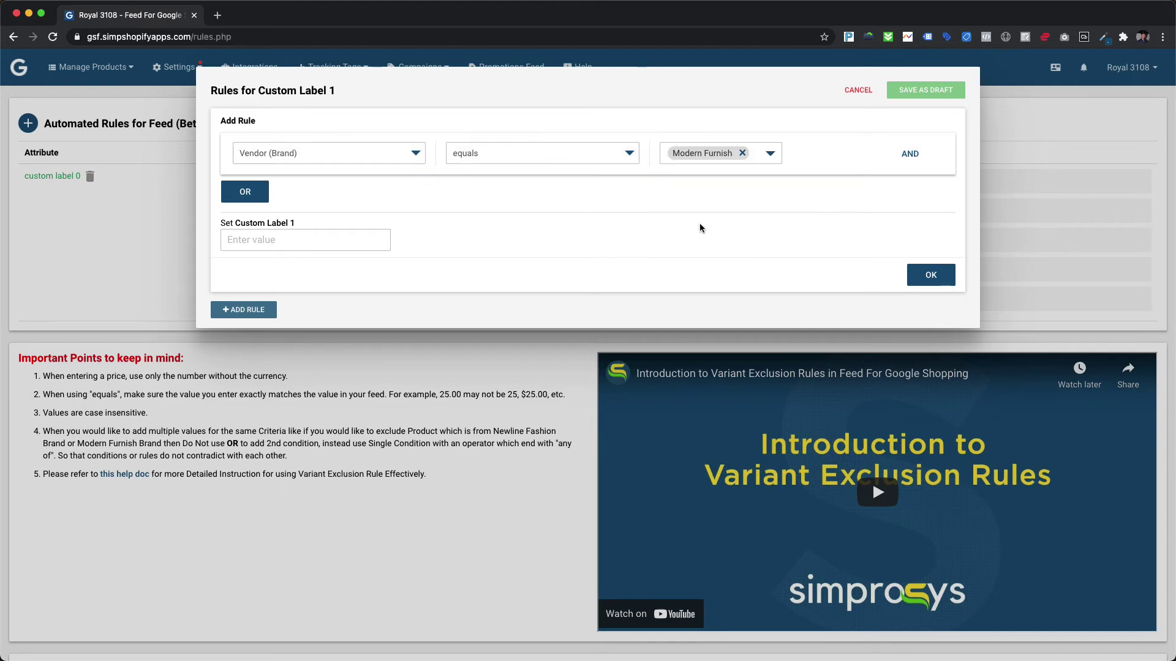
Add an AND condition to the Modern Furnish rule that checks Product Type with "contains any of"
left_click(903, 153)
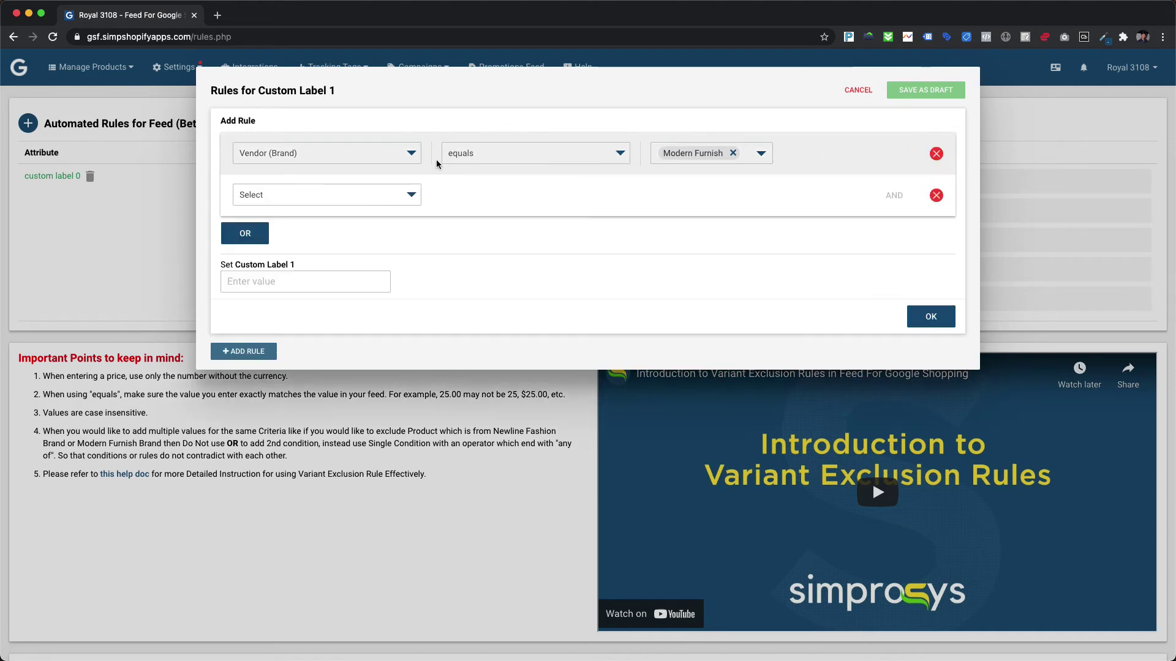
left_click(376, 197)
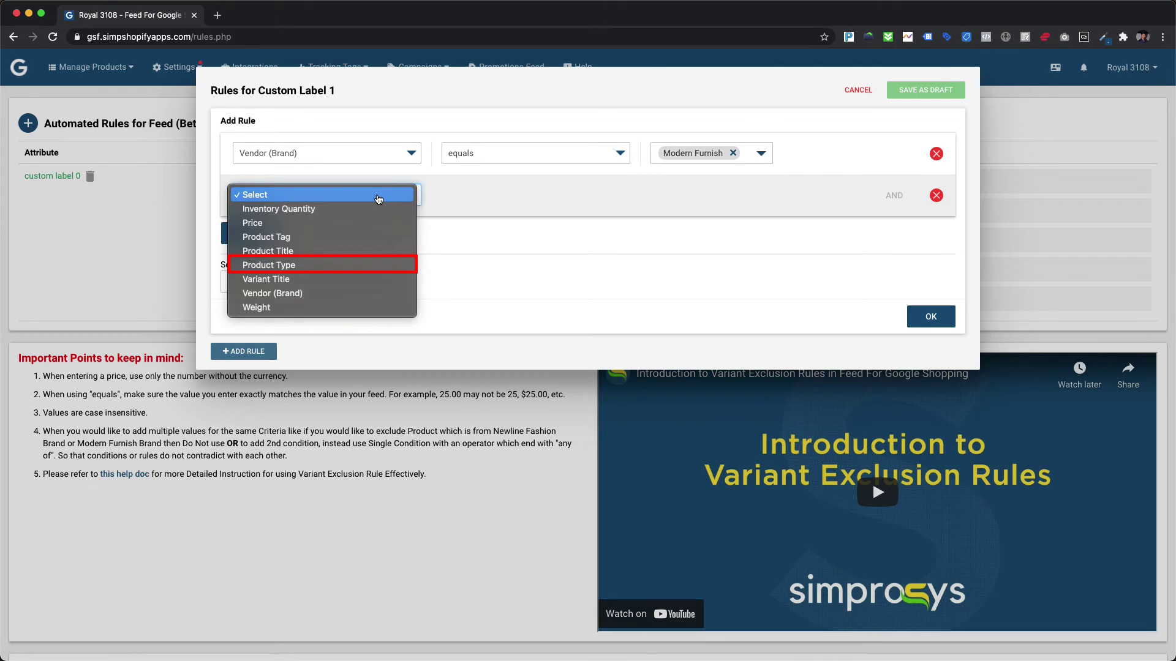
left_click(341, 265)
left_click(602, 199)
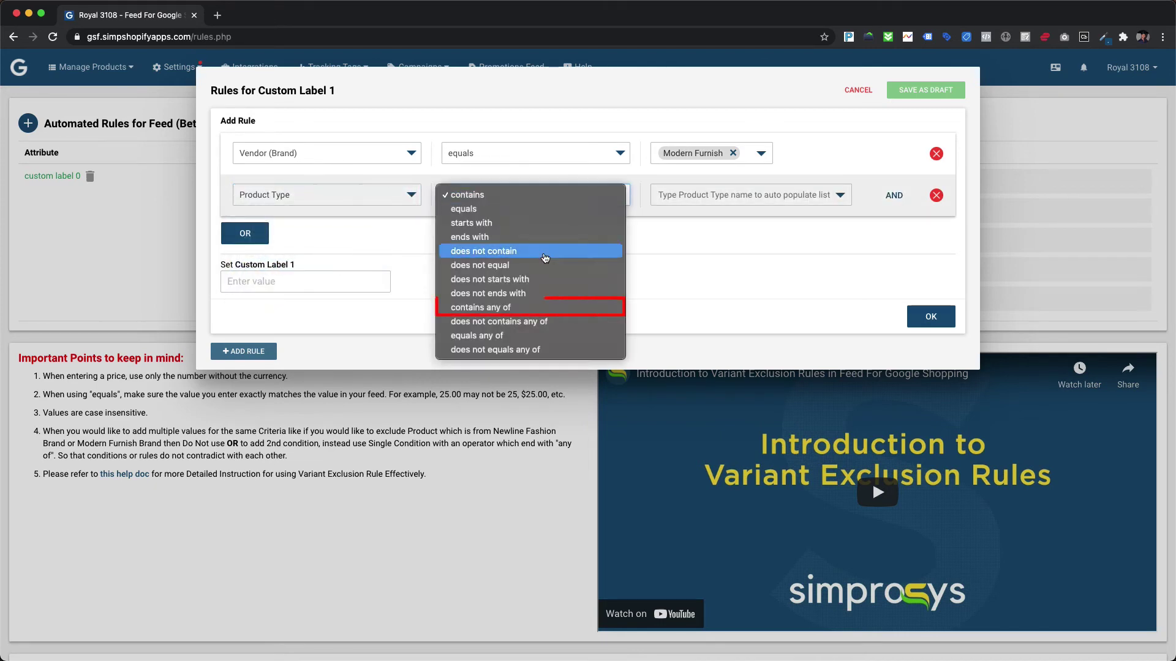
left_click(520, 313)
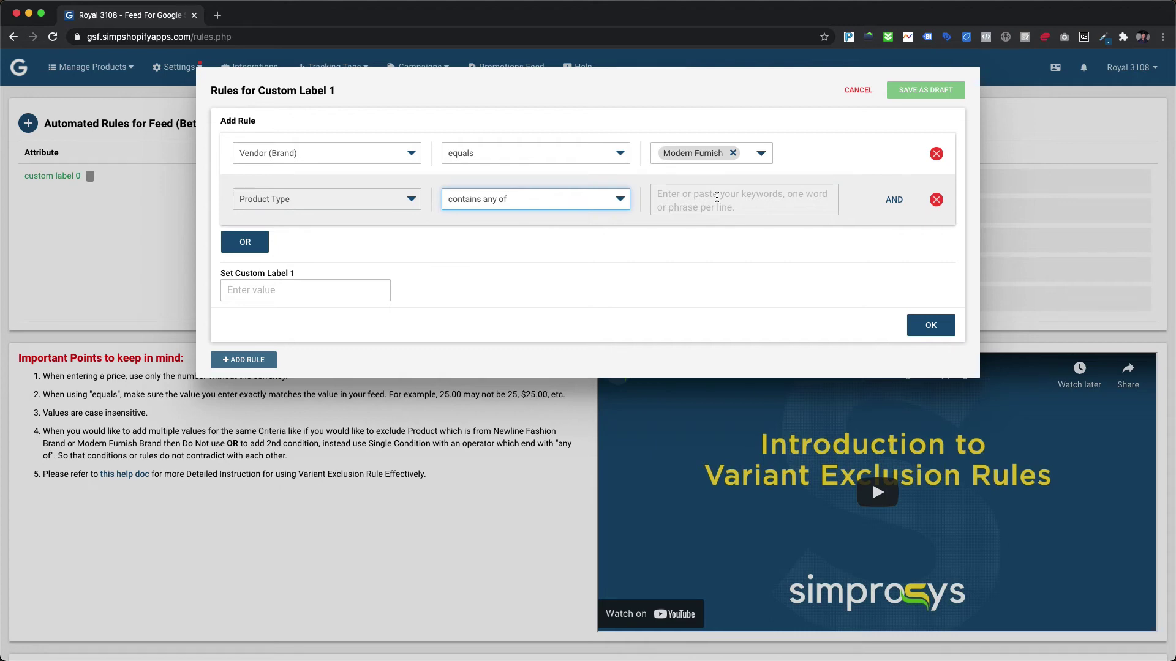
Enter the product type keywords Loveseats, Dressers, Sofas, Rocking Chairs, Beds and Coffee Tables, one per line
left_click(716, 197)
type("Love")
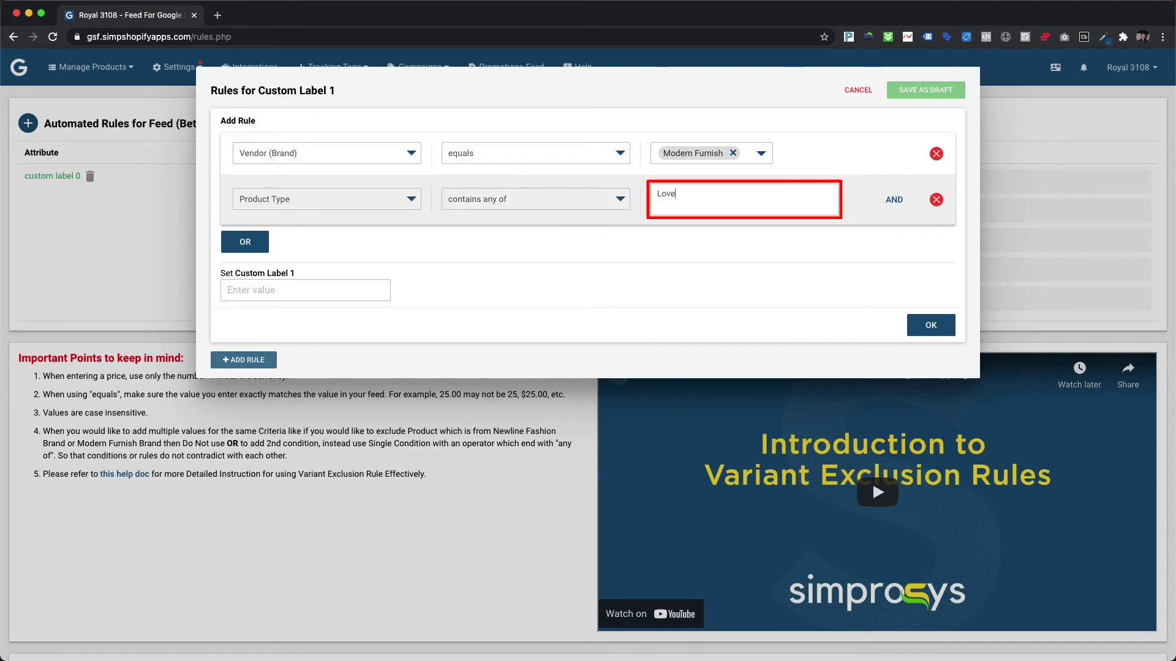
type("seats")
key("Return")
type("Dressers")
key("Return")
type("Sofas")
key("Return")
type("Rocking")
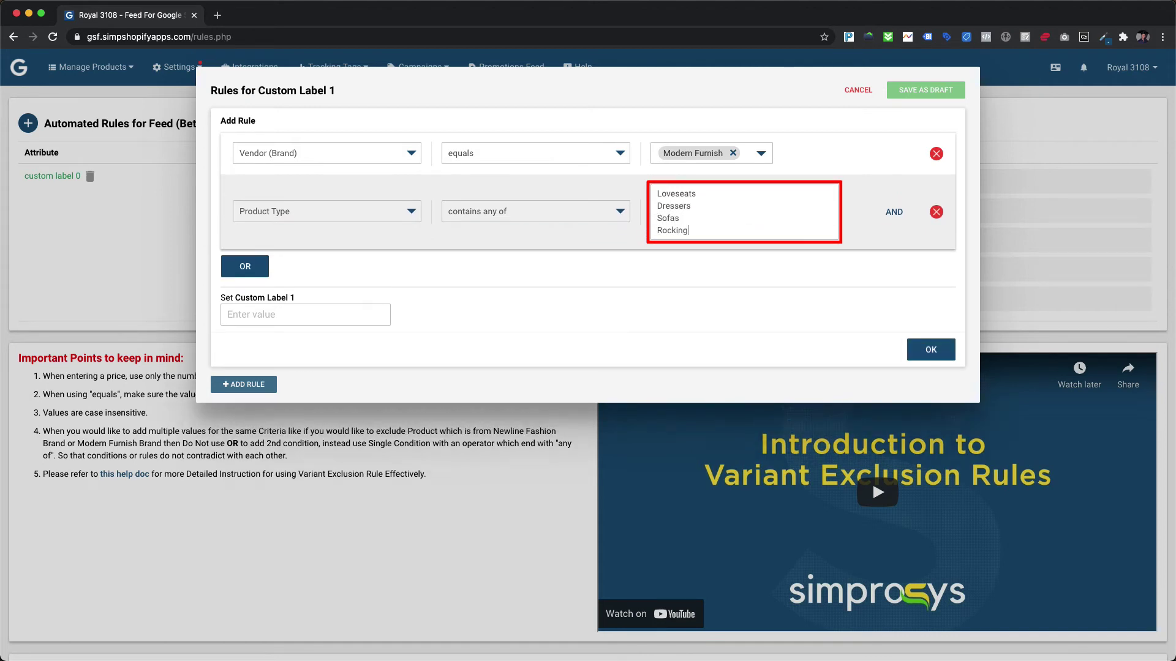
type(" Chairs")
key("Return")
type("Beds")
key("Return")
type("C")
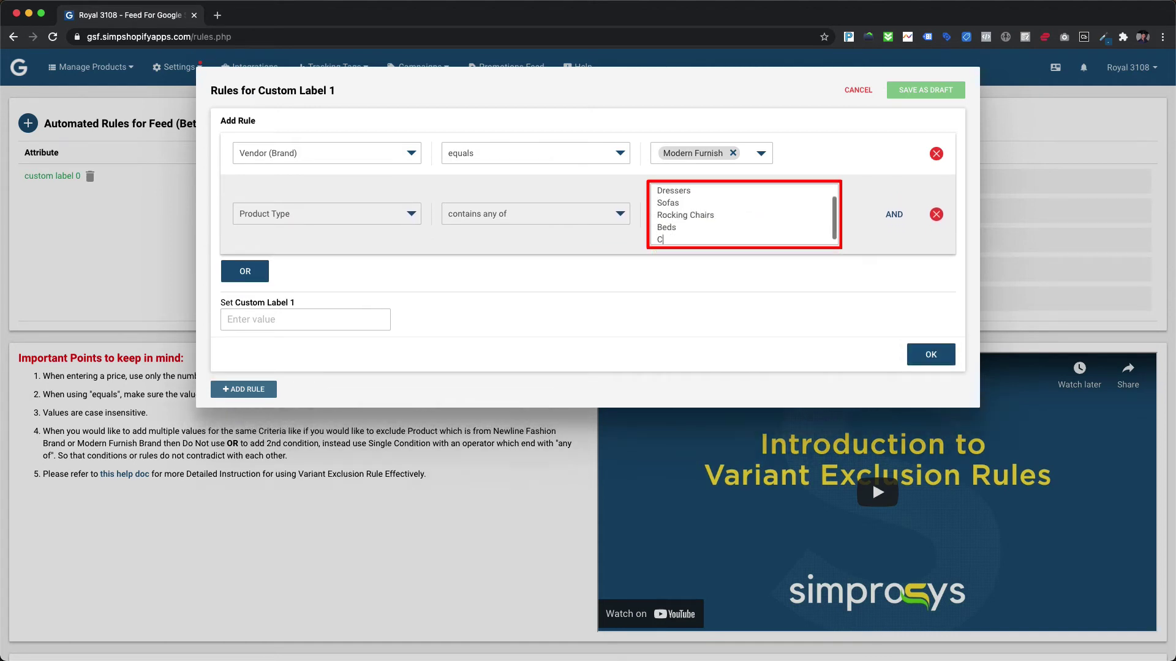
type("offee Tables")
Set the first rule's Custom Label 1 value to "Furniture Products" and confirm the rule
left_click(362, 323)
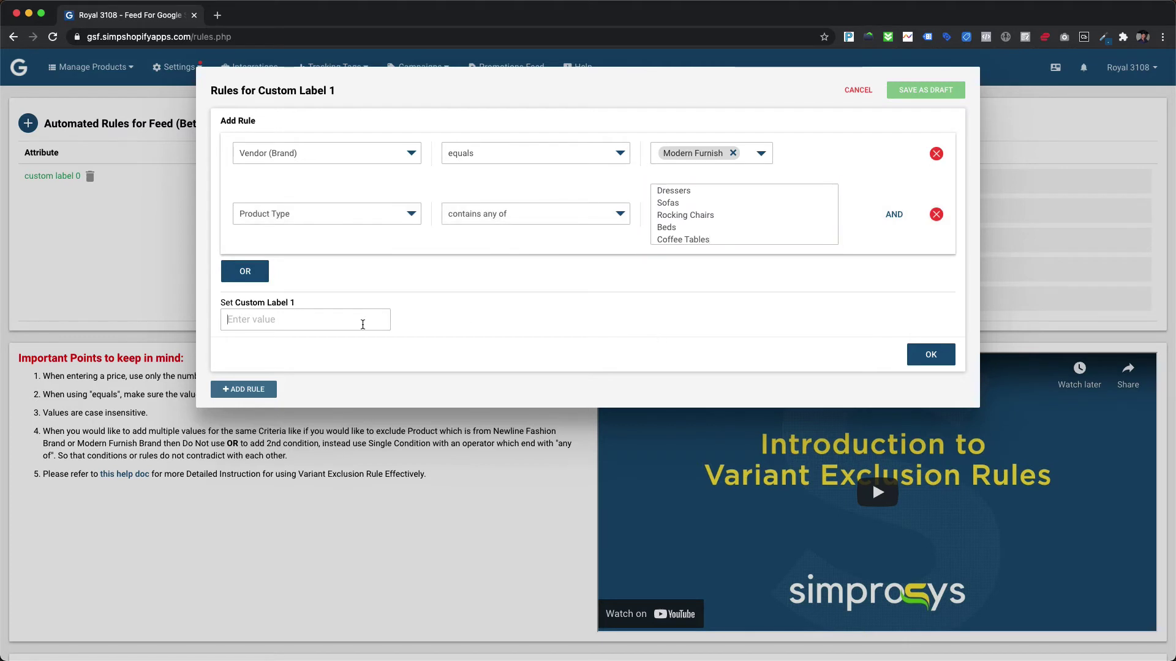
type("Furniture")
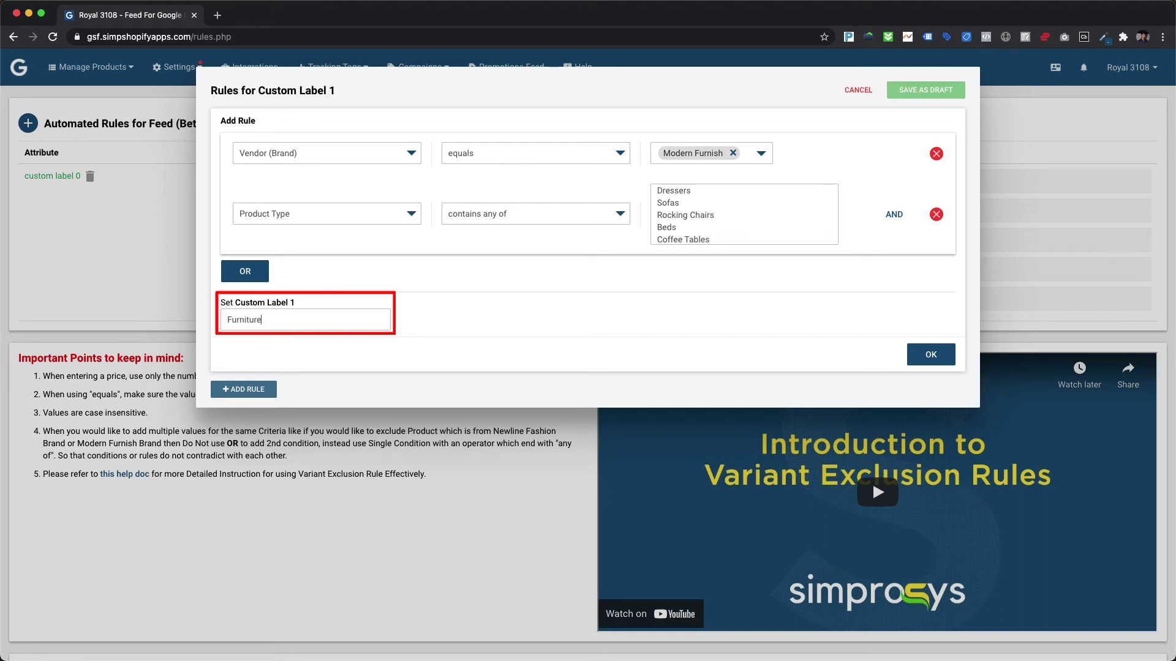
type(" Products")
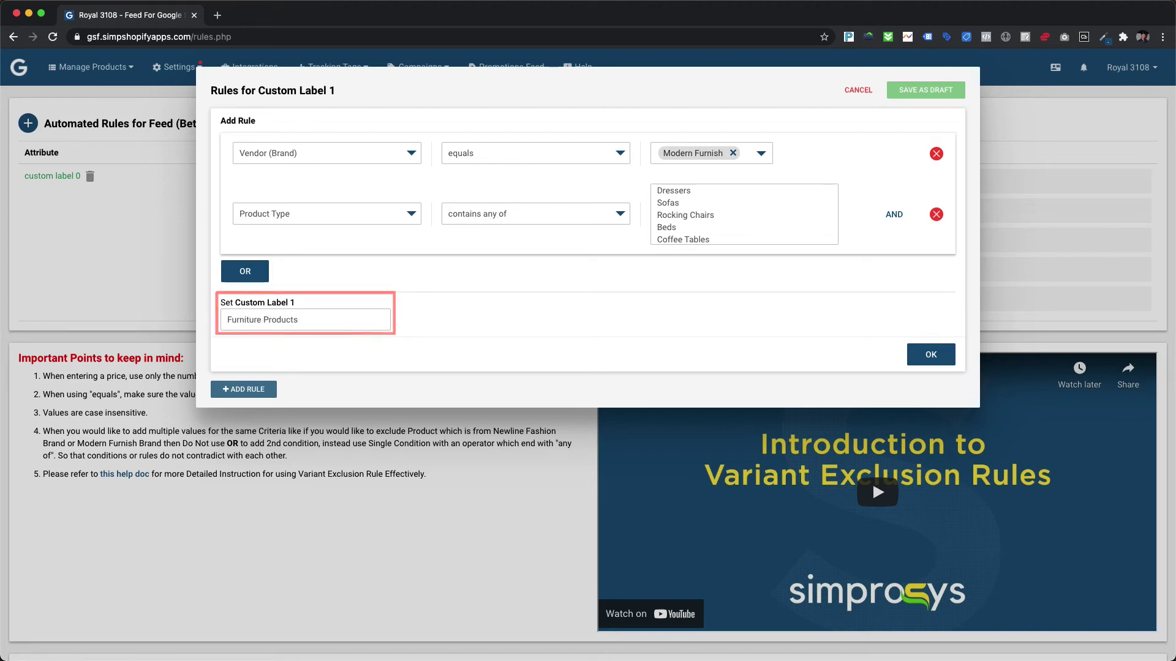
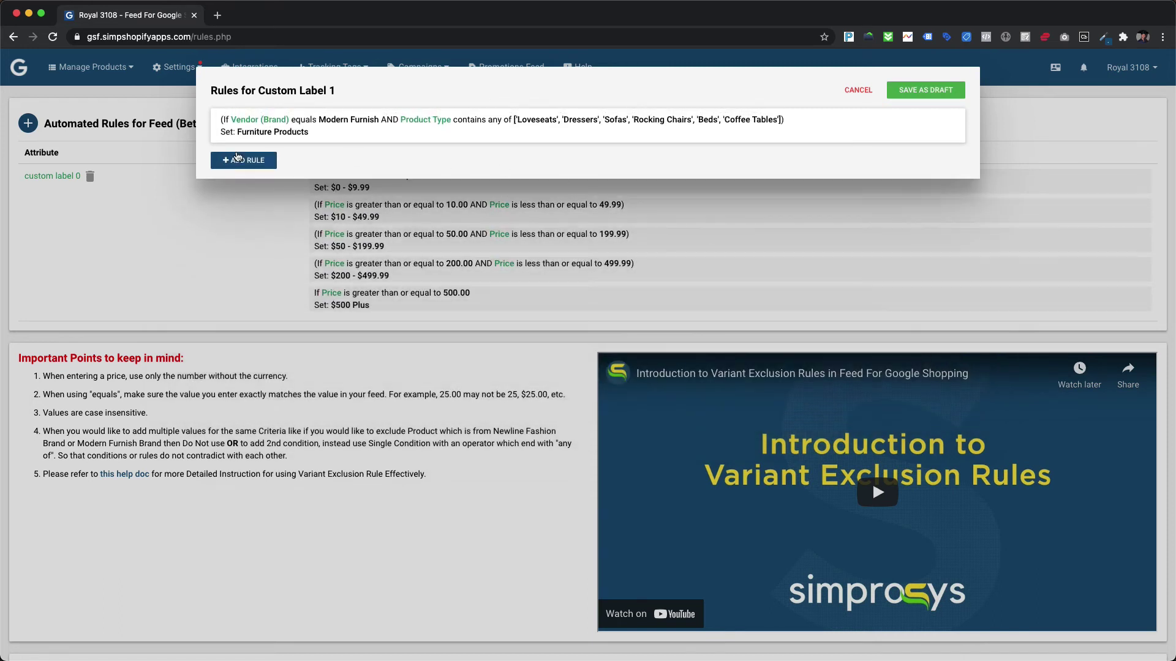
Add a second Custom Label 1 rule with the condition Vendor (Brand) equals Generic
left_click(243, 161)
left_click(329, 196)
left_click(264, 299)
left_click(498, 197)
left_click(469, 211)
left_click(747, 197)
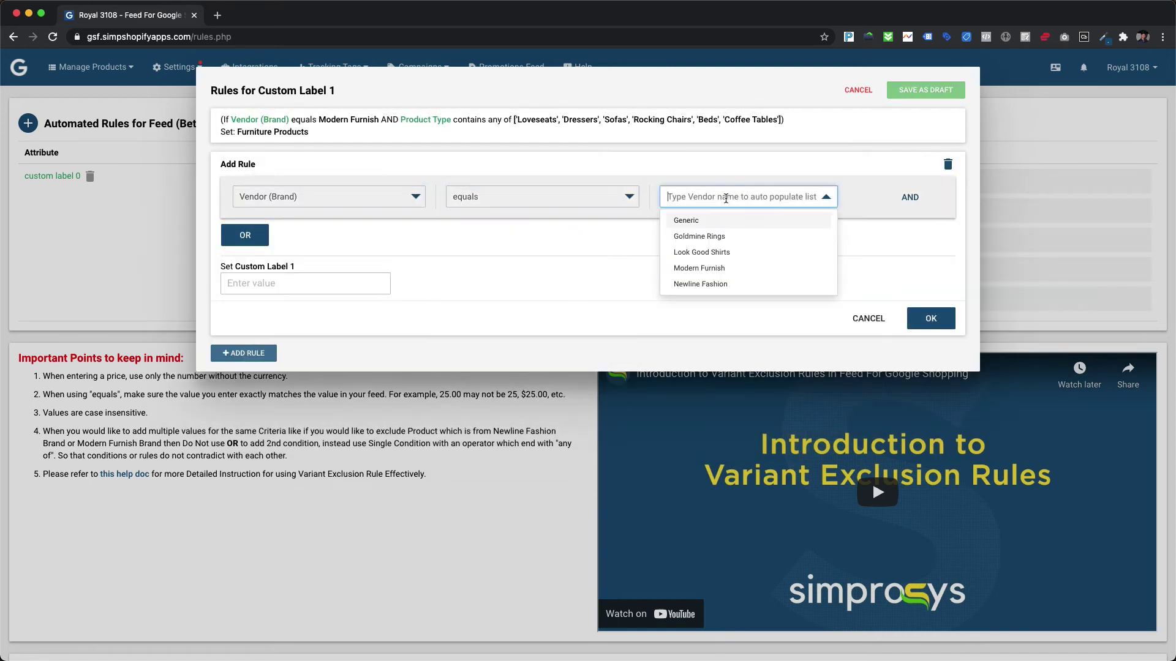
left_click(691, 218)
Add an AND condition to the Generic vendor rule that checks Product Type with "contains any of"
left_click(910, 197)
left_click(322, 238)
left_click(298, 310)
left_click(532, 243)
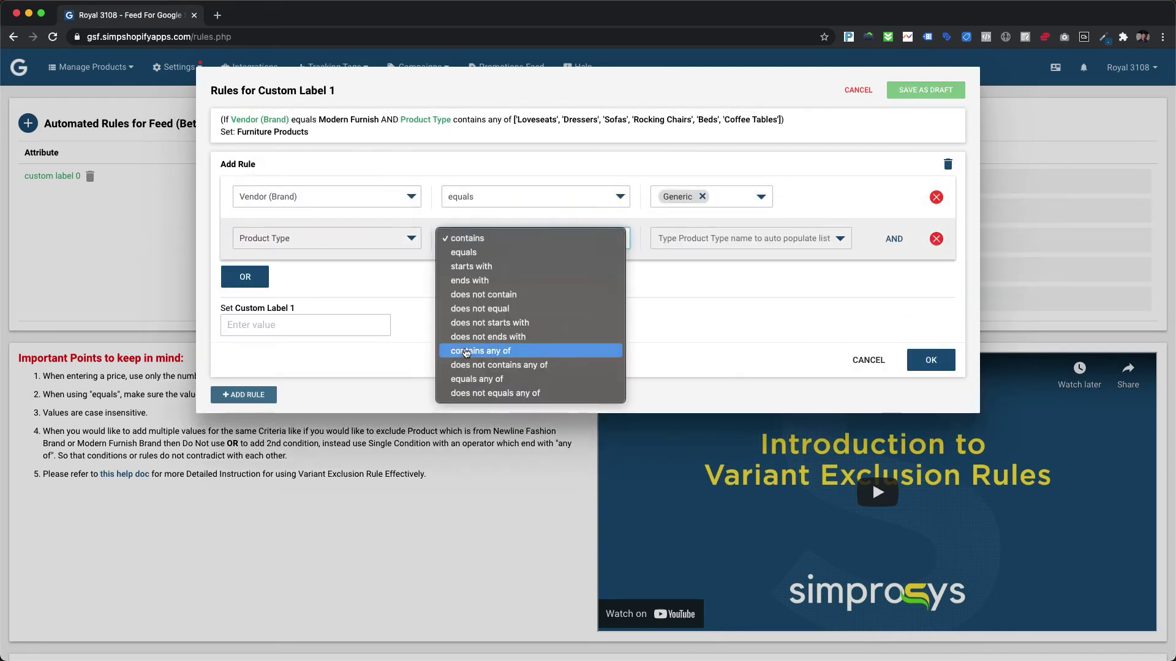
left_click(471, 350)
Enter the product type keywords Dishwasher, Refrigerators, Air Conditioners, LED TVs and Microwave Ovens, one per line
type("Dishwasher")
key("Return")
type("Refrigerators")
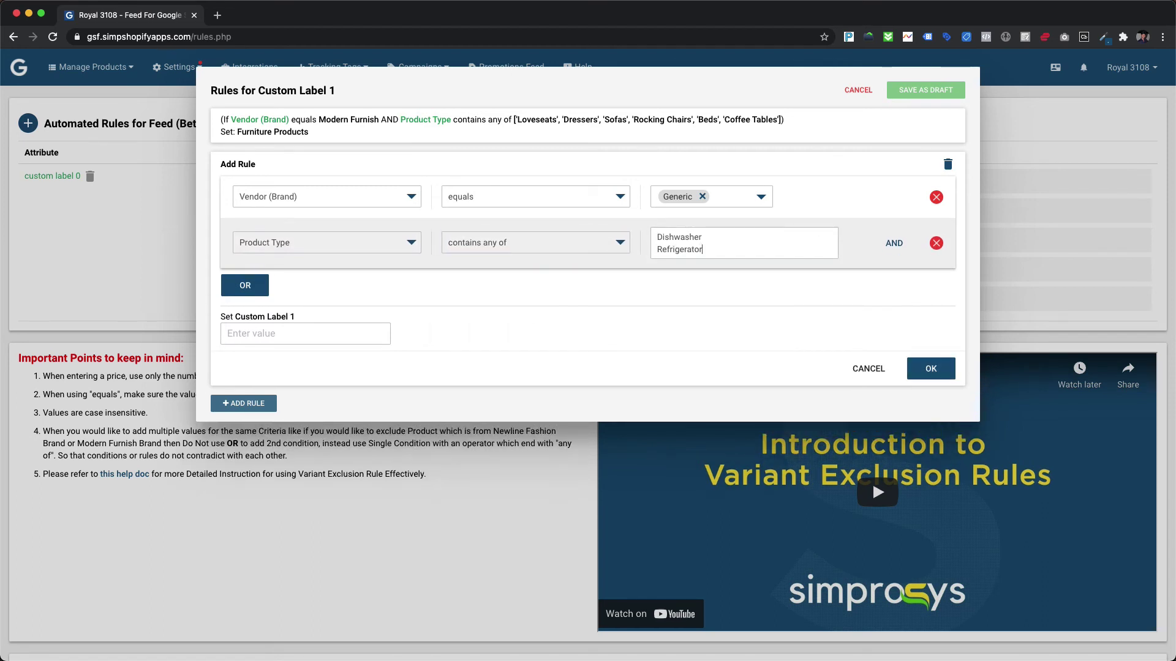
key("Return")
type("Air Conditioners")
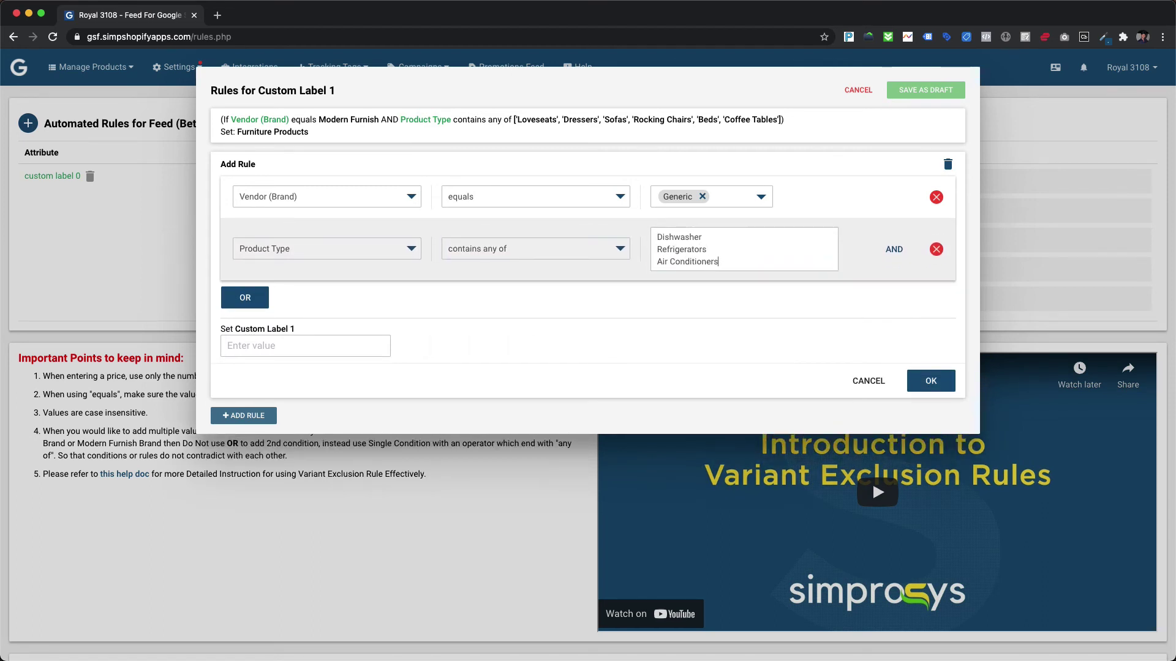
key("Return")
type("LED TVs")
key("Return")
type("Microwave Ovens")
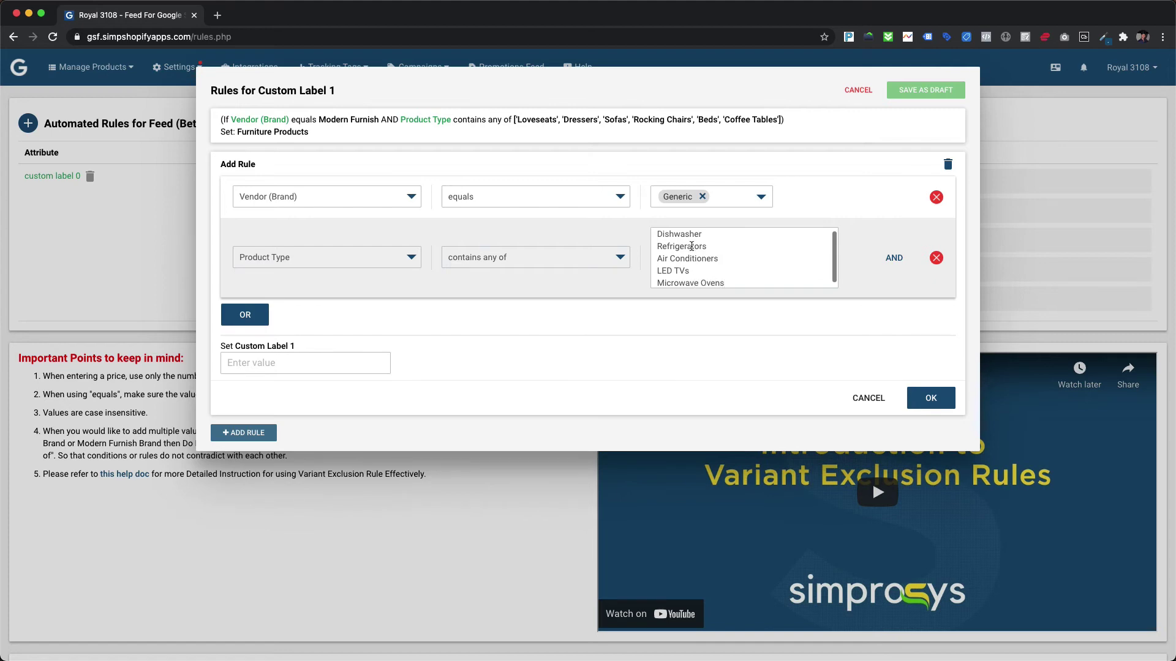
Set the second rule's Custom Label 1 value to "Home Appliances" and confirm the rule
key("Tab")
type("Home Appliances")
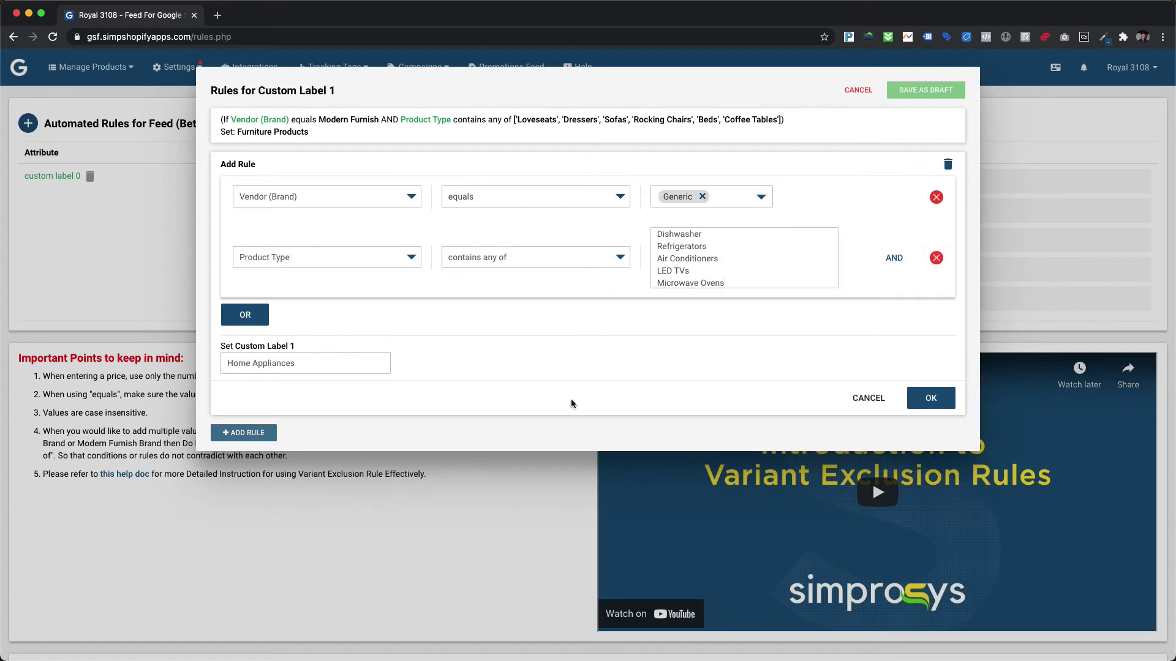
left_click(929, 401)
Add a third Custom Label 1 rule with the condition Product Type starts with Women
left_click(368, 240)
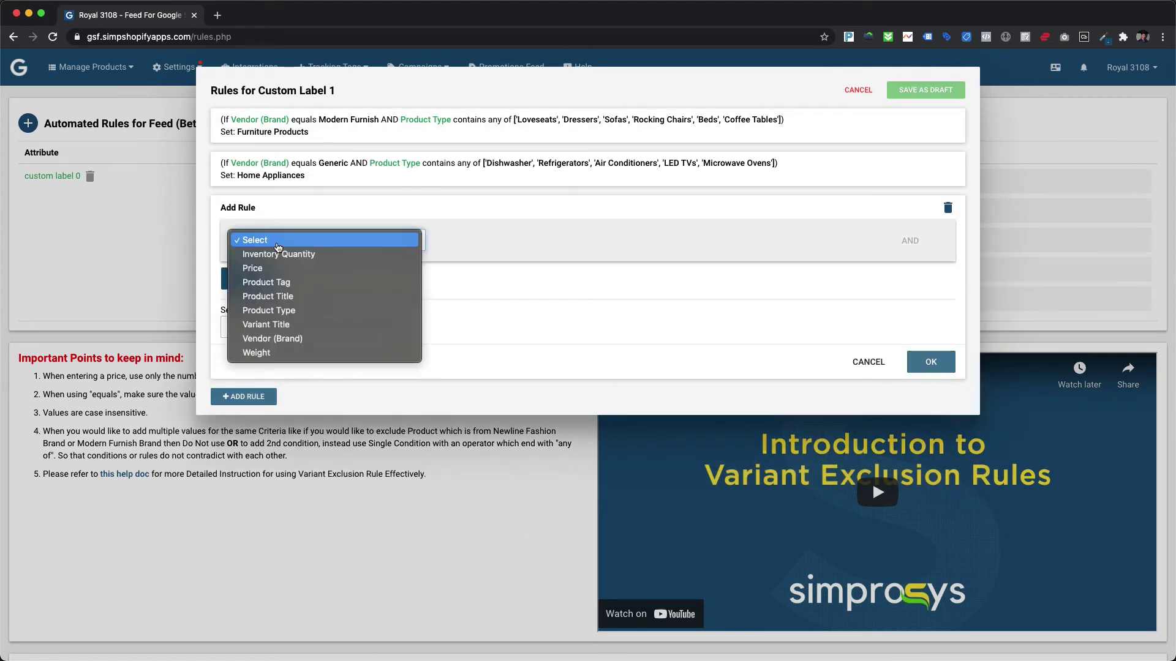
left_click(367, 310)
left_click(499, 243)
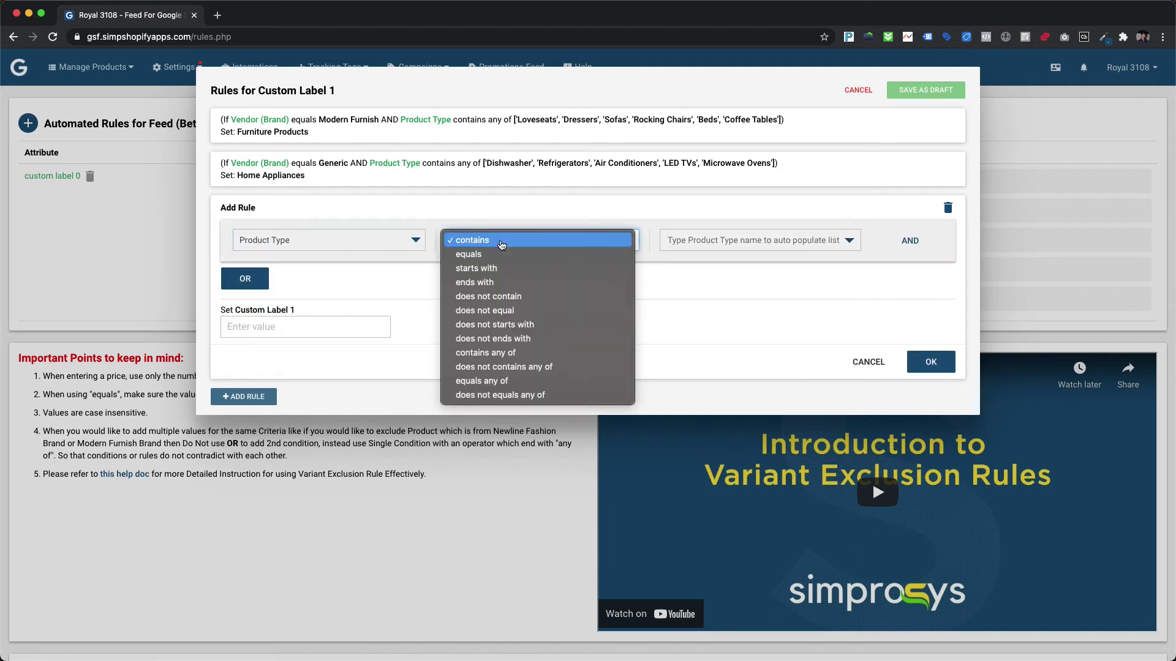
left_click(492, 269)
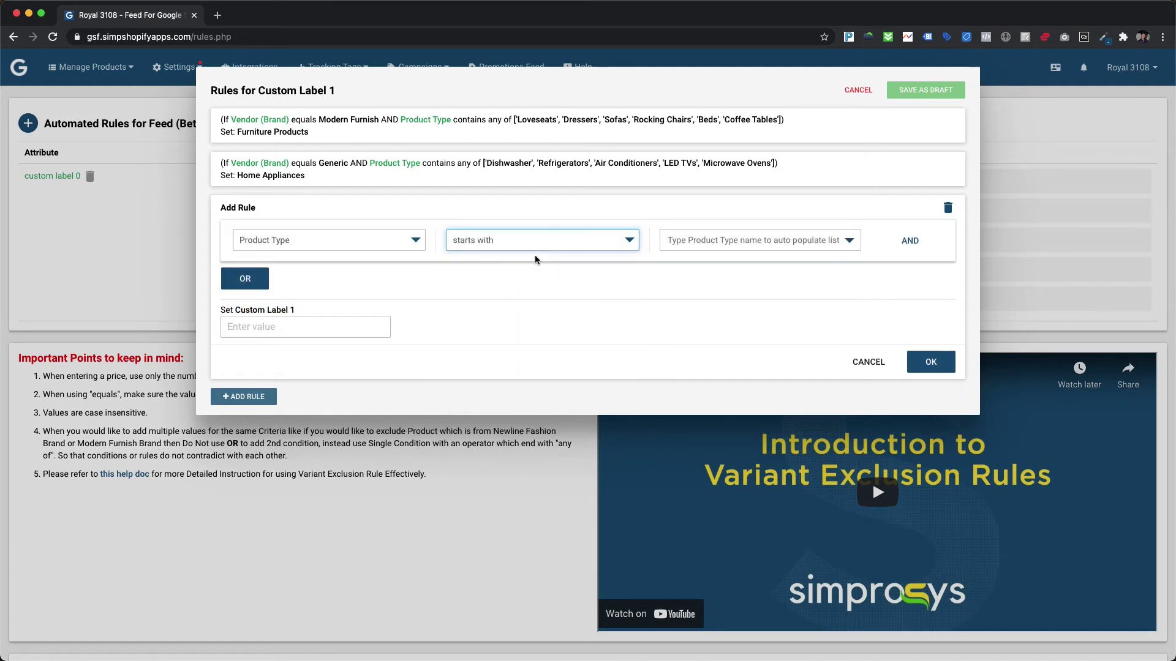
left_click(715, 242)
type("Women")
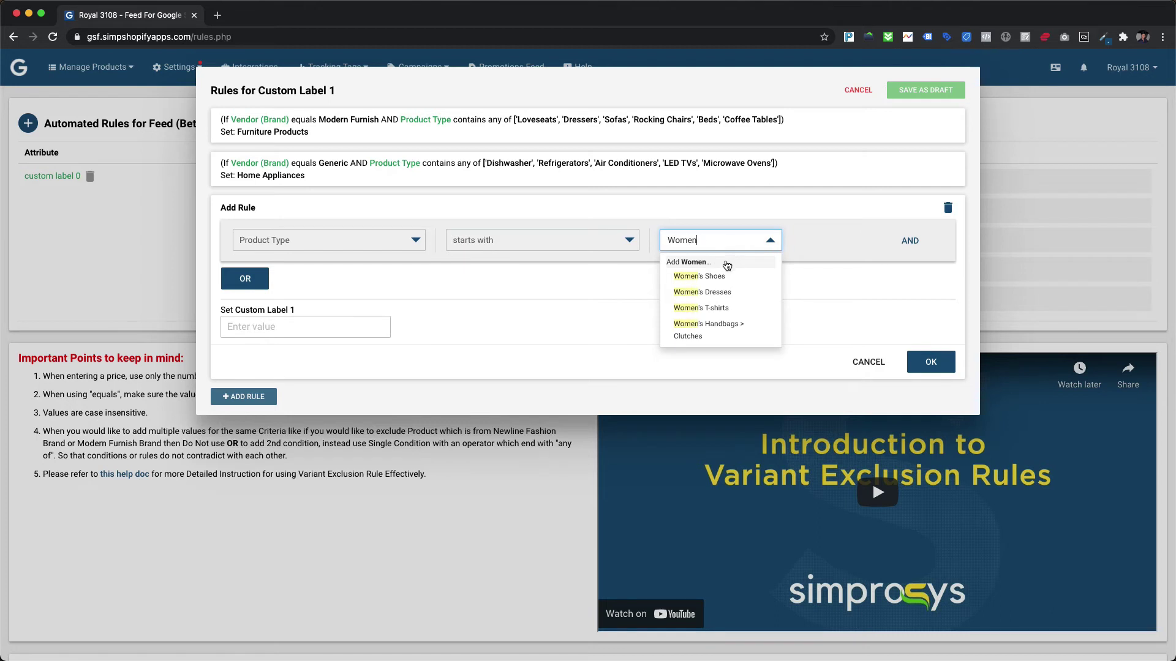
key("Return")
Set the third rule's Custom Label 1 value to "Women's Apparel & Accessories", confirm it and save the rules as a draft
left_click(307, 326)
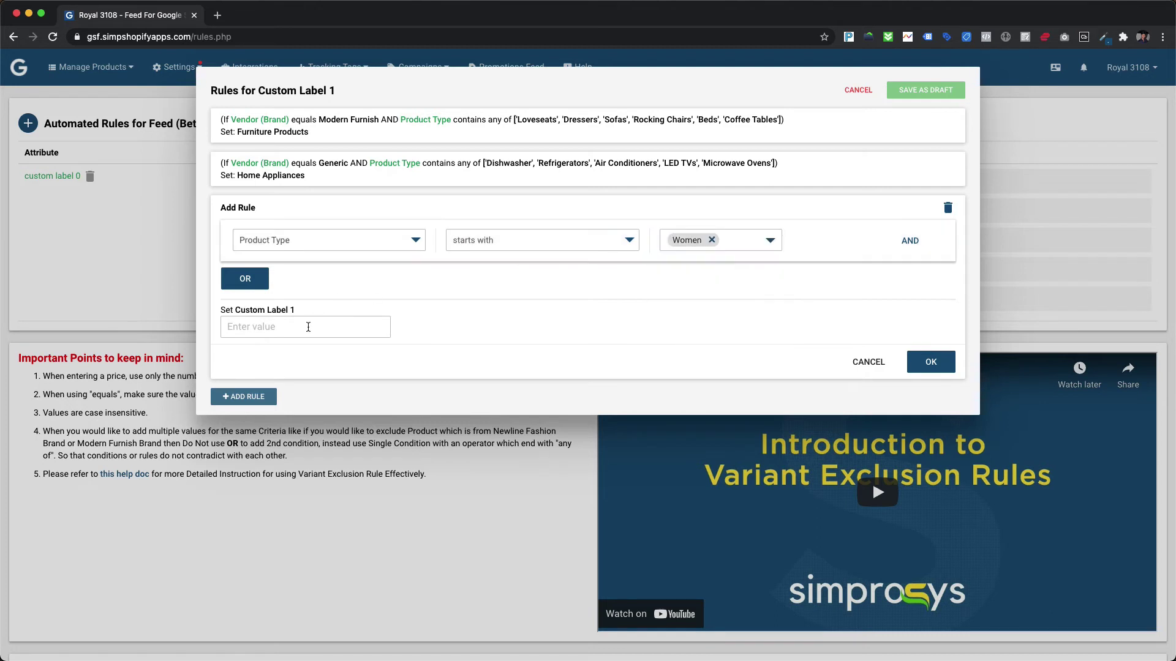
type("Women's Apparel & Accessories")
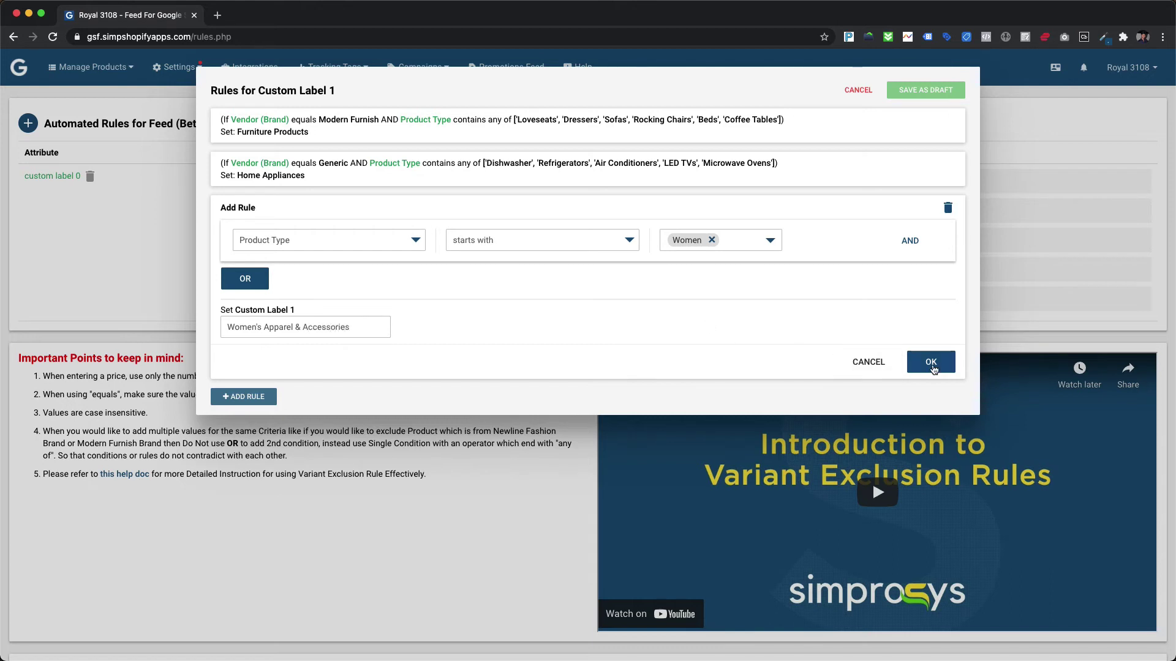
left_click(931, 364)
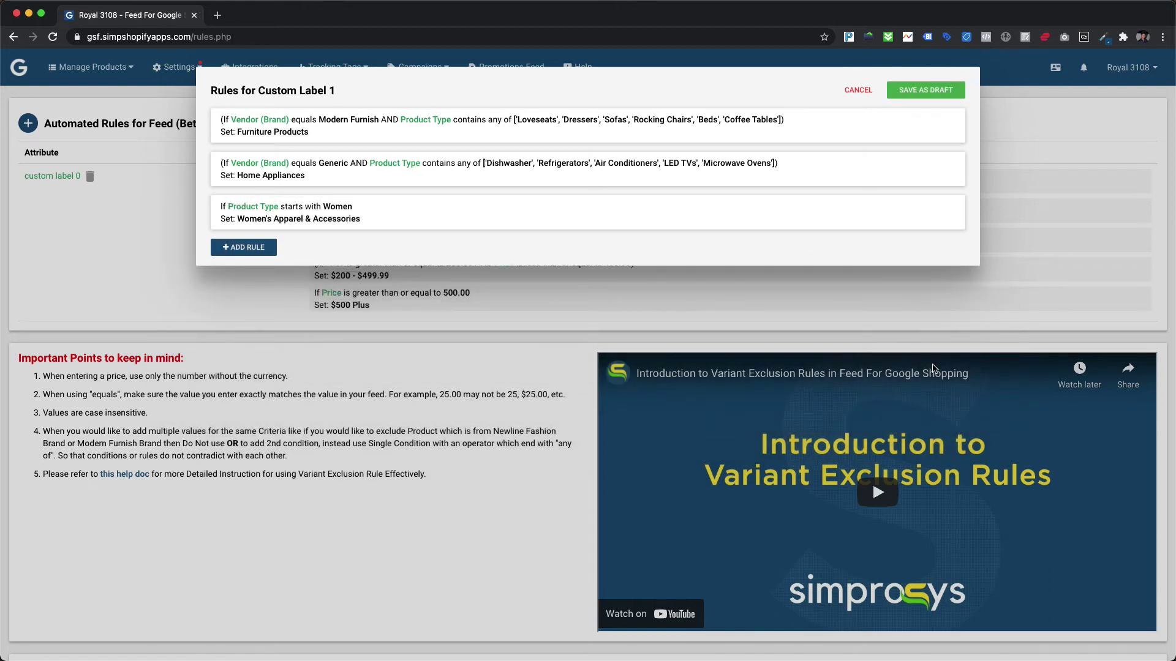
left_click(926, 92)
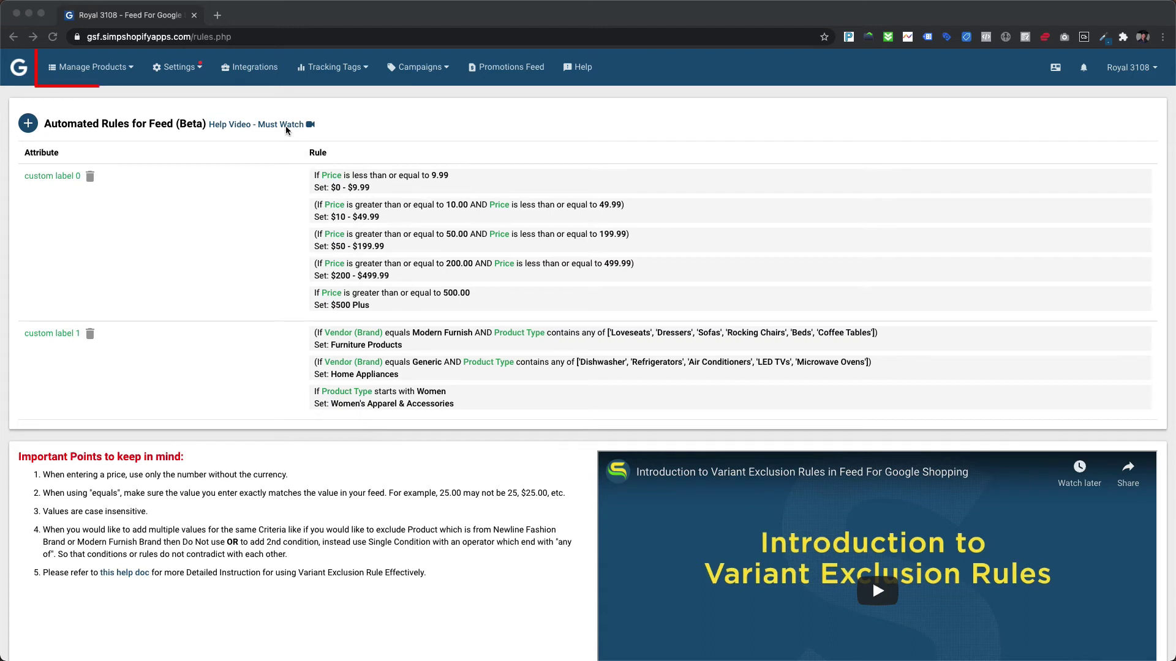
Open the product list in a new browser tab and search it for "women"
left_click(106, 64)
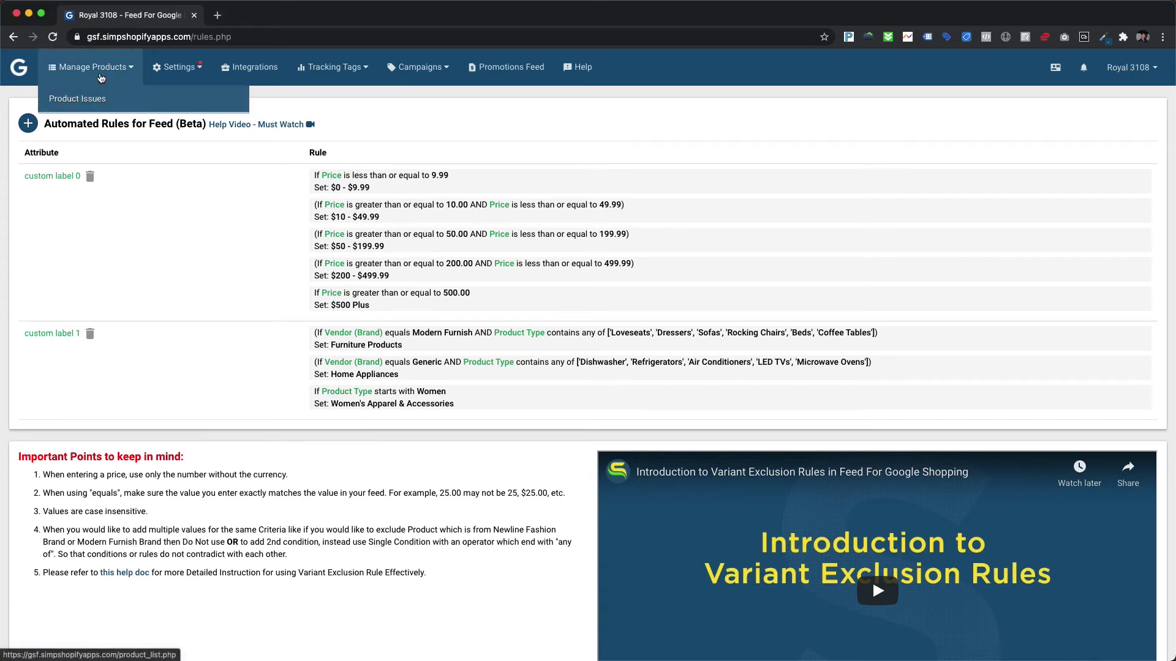
right_click(102, 74)
left_click(165, 86)
left_click(248, 17)
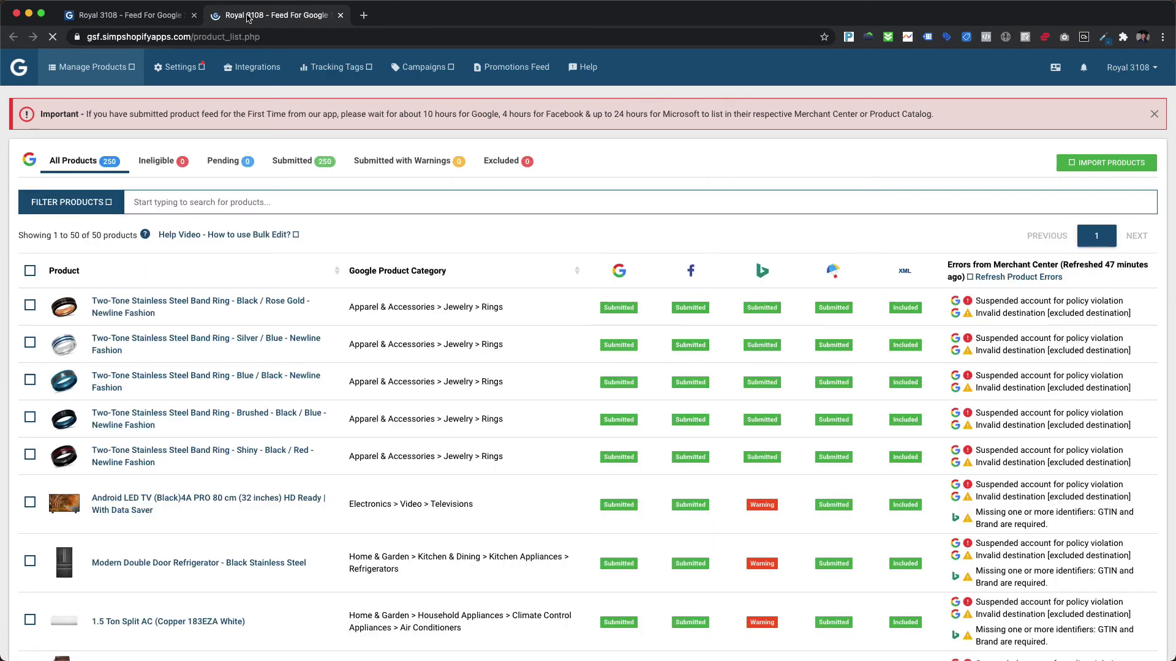
left_click(177, 210)
type("women")
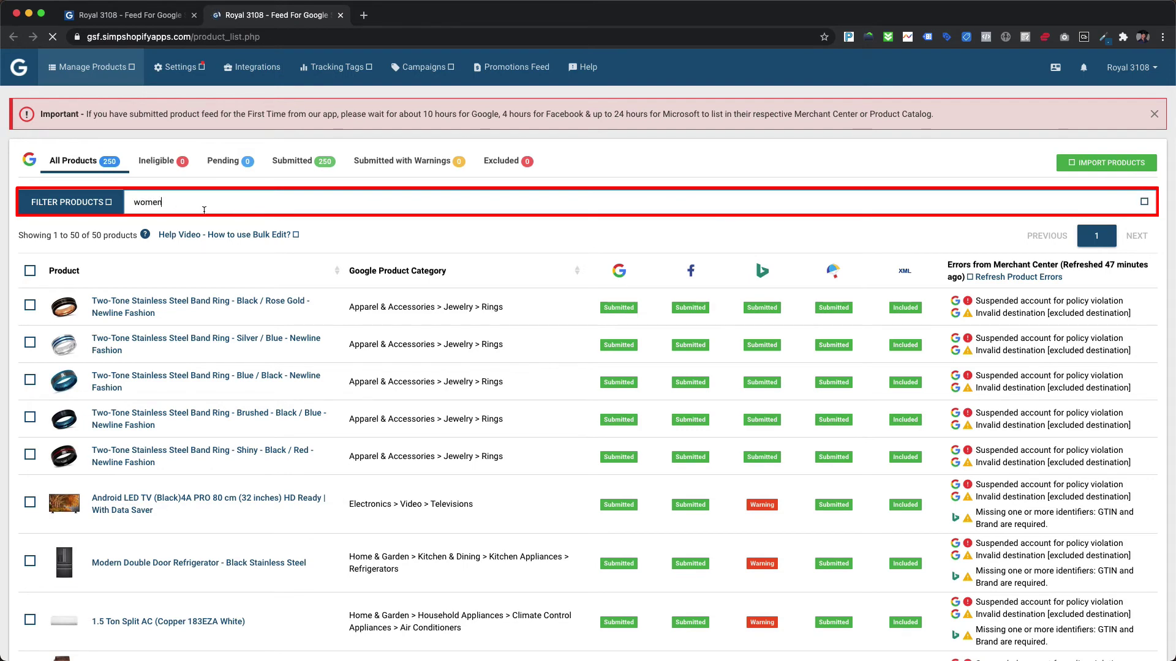
key("Return")
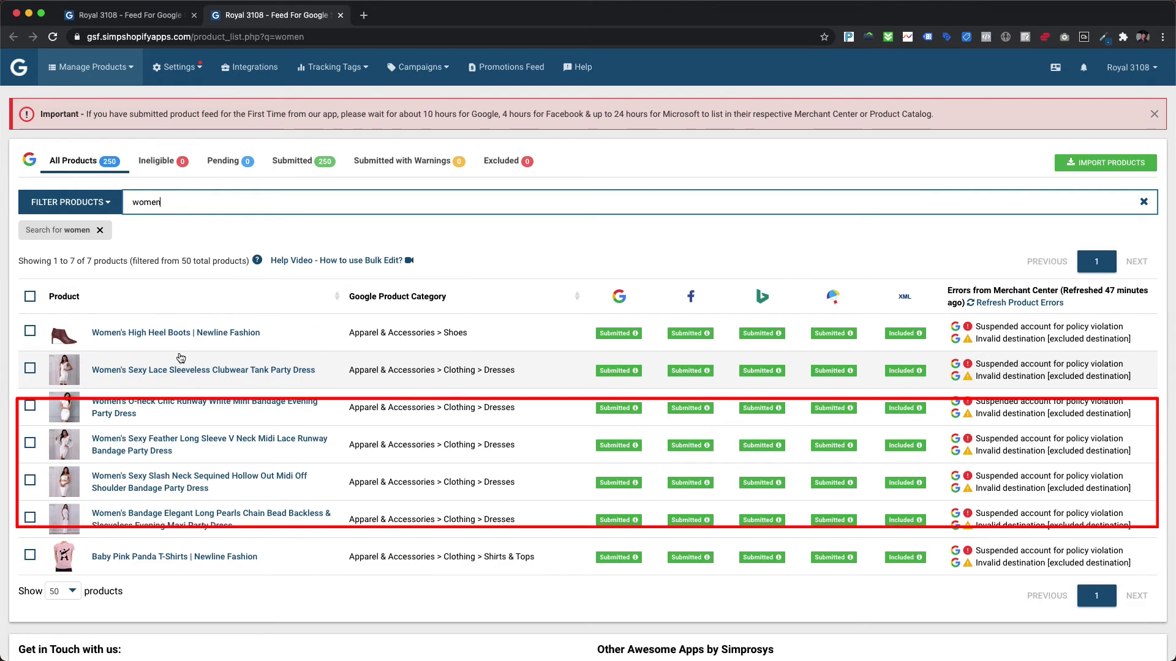
Open the Women's Sexy Slash Neck Sequined party dress and review its product type, custom labels and variants
left_click(168, 479)
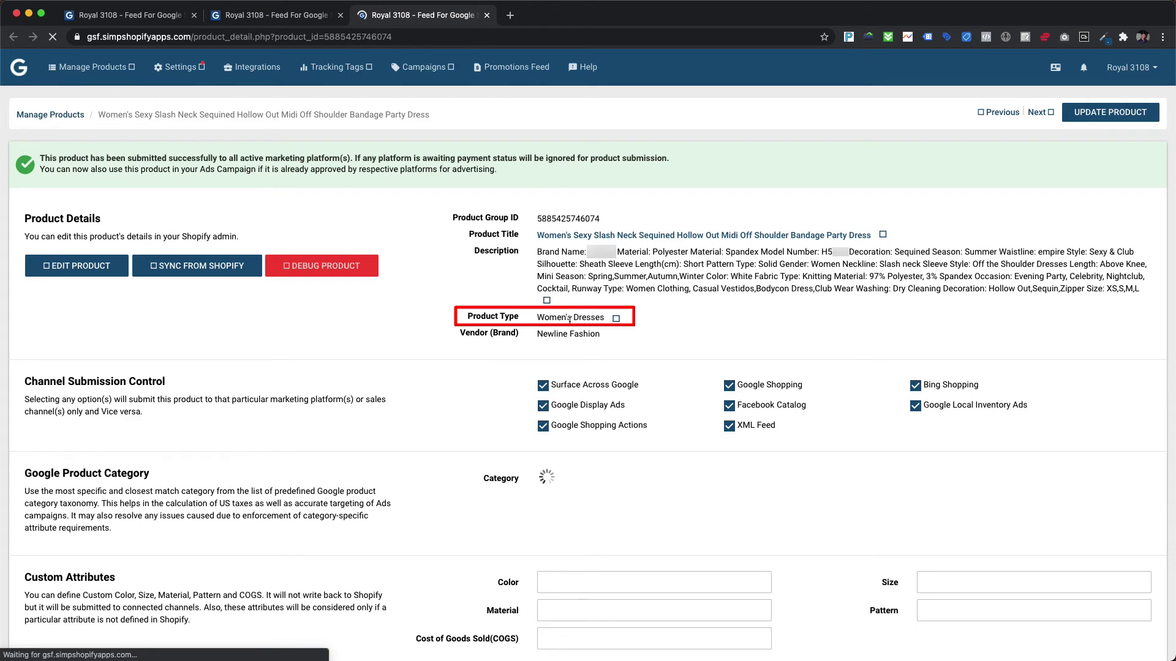
scroll(570, 330, "down", 12)
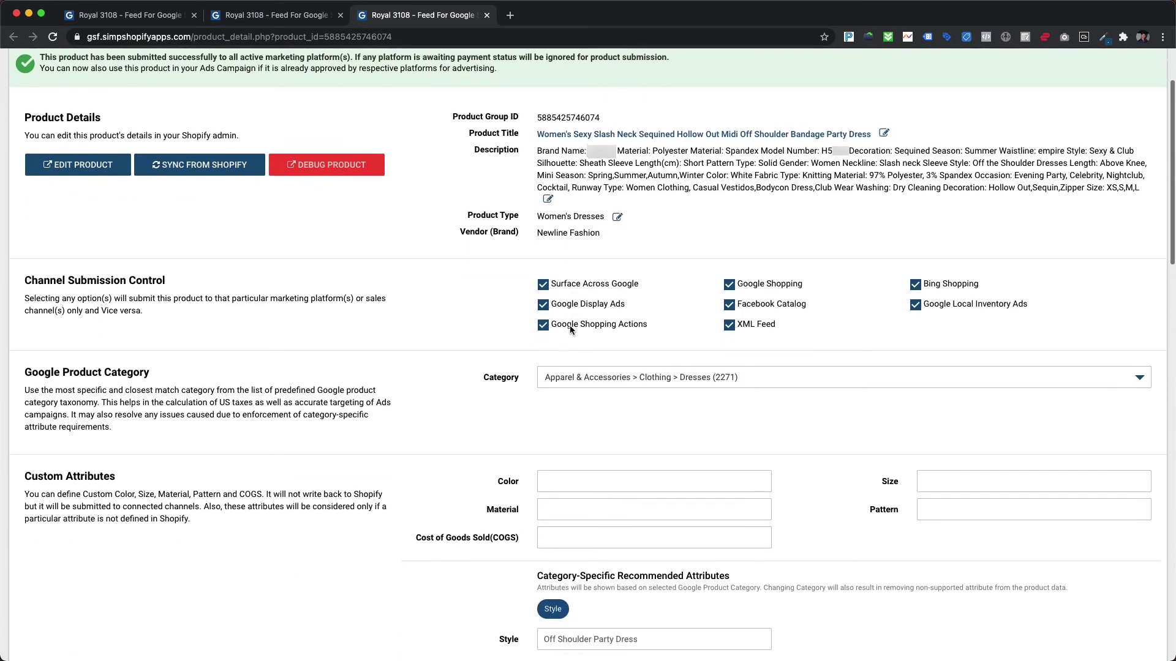
scroll(570, 331, "down", 2)
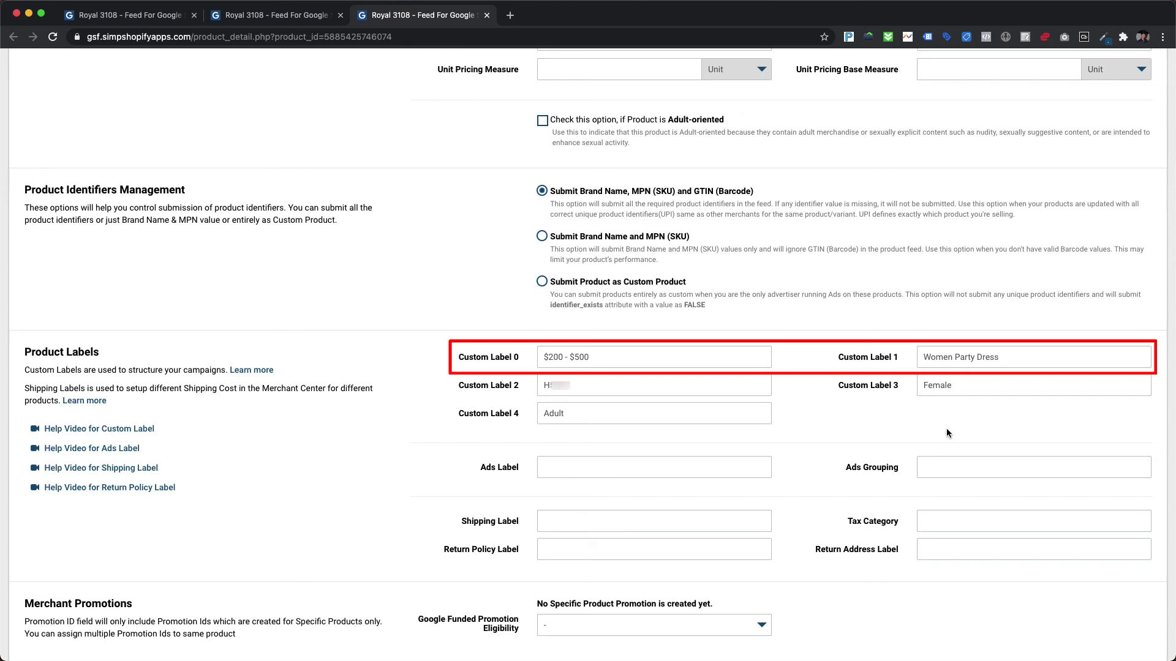
scroll(946, 429, "down", 4)
scroll(946, 433, "down", 4)
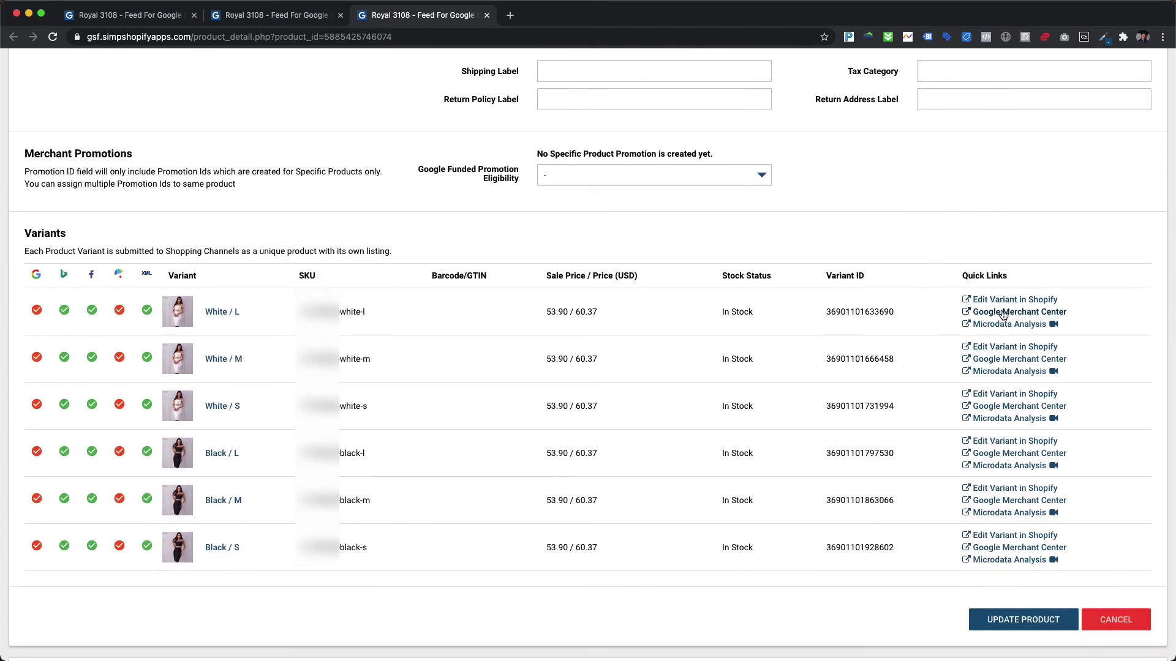
Open the White / L variant in Google Merchant Center and examine its final attributes for the submitted custom labels
left_click(1004, 312)
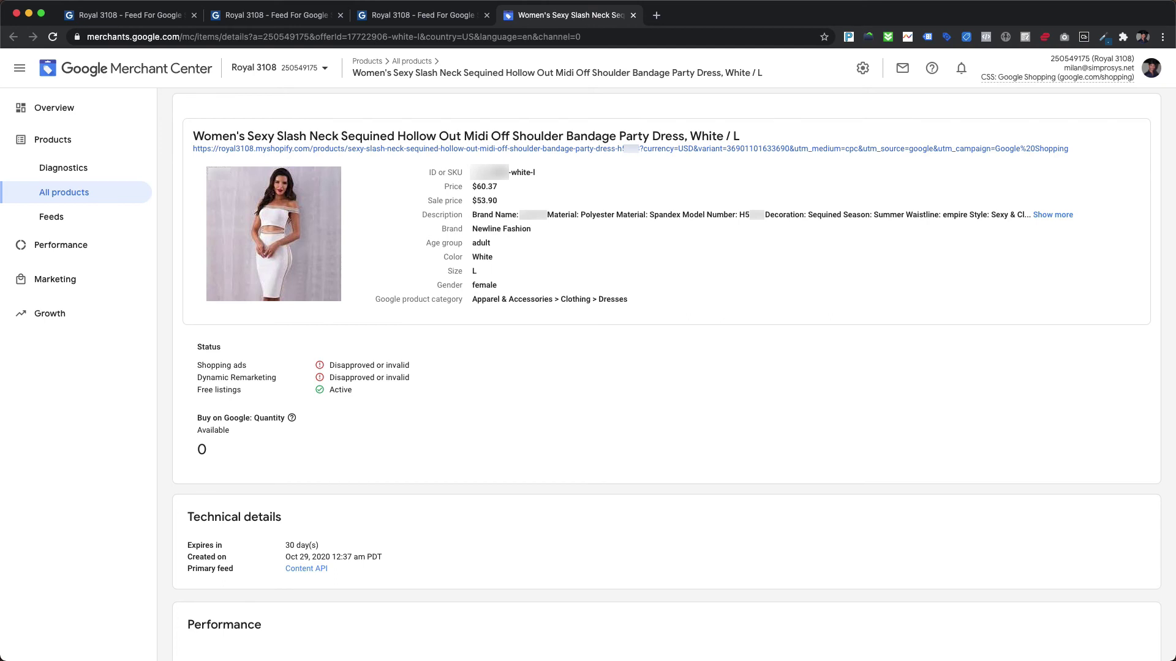
scroll(498, 171, "down", 15)
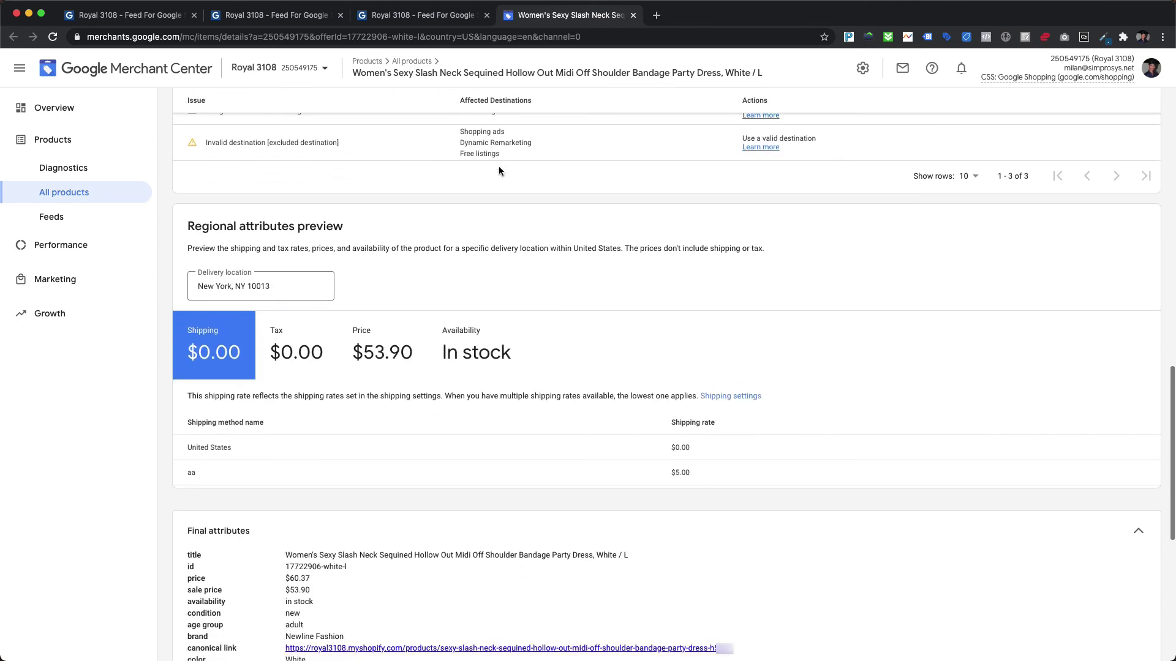
scroll(499, 168, "down", 6)
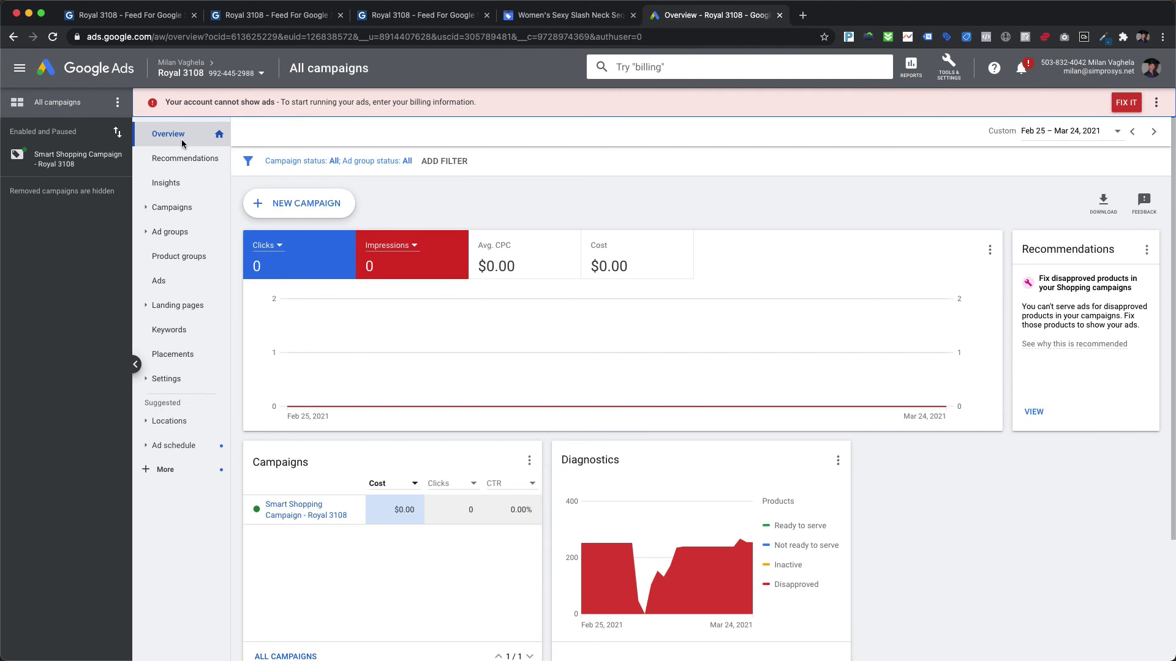
In Google Ads, open the product groups of the ad group in Smart Shopping Campaign - Royal 3108
left_click(62, 173)
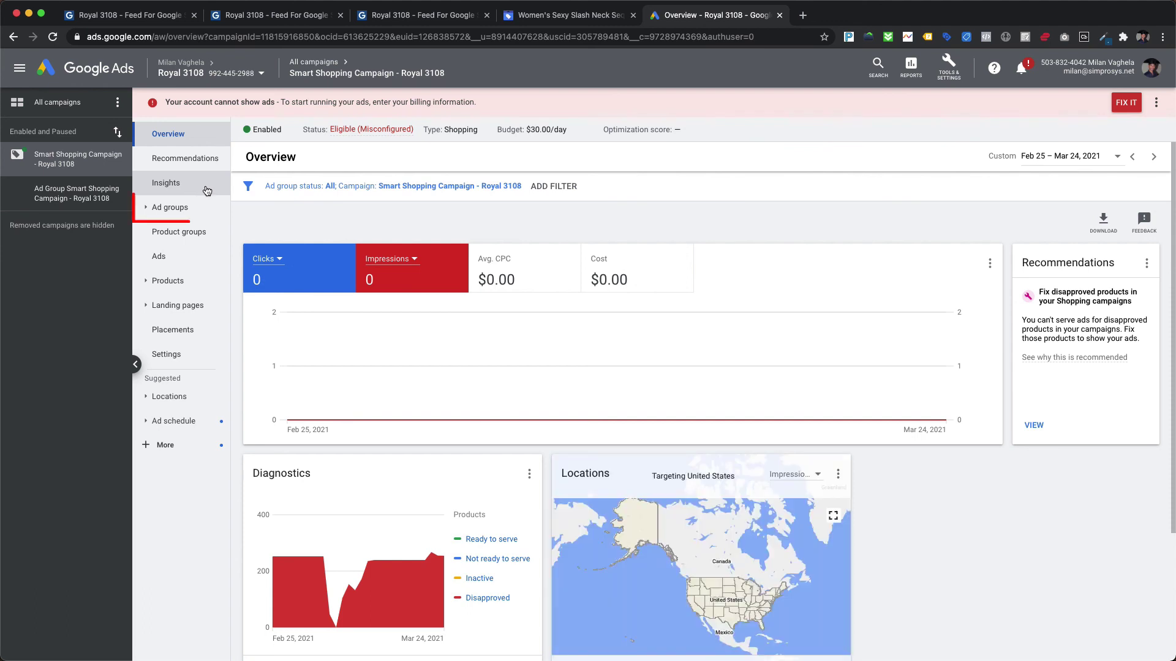
left_click(177, 207)
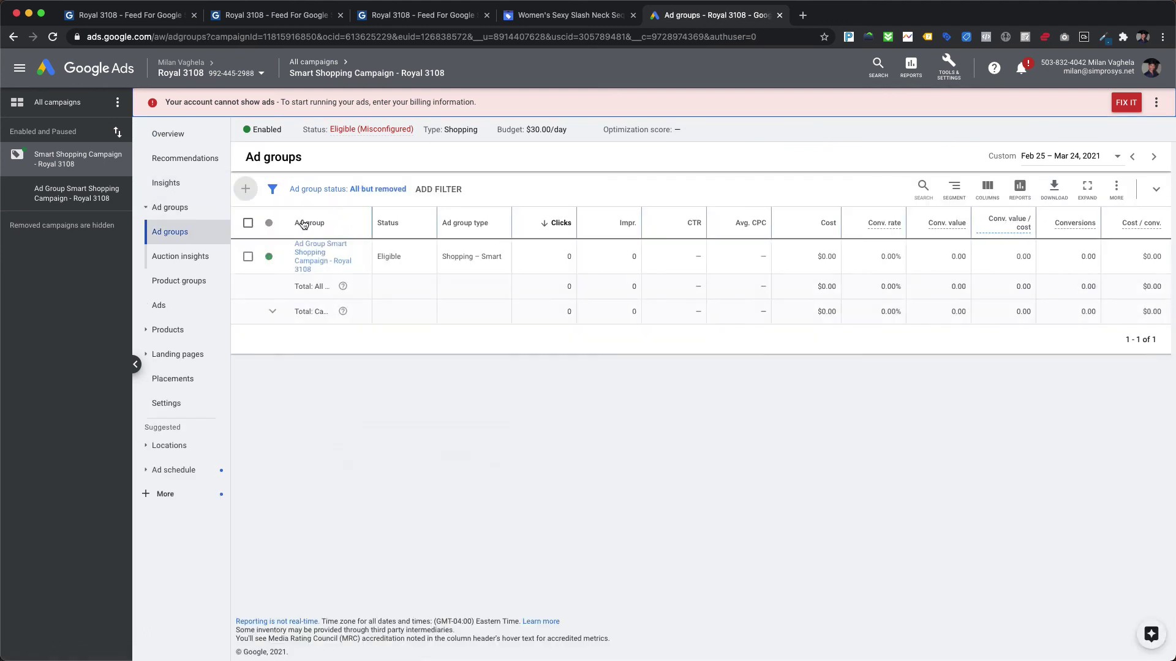
left_click(315, 256)
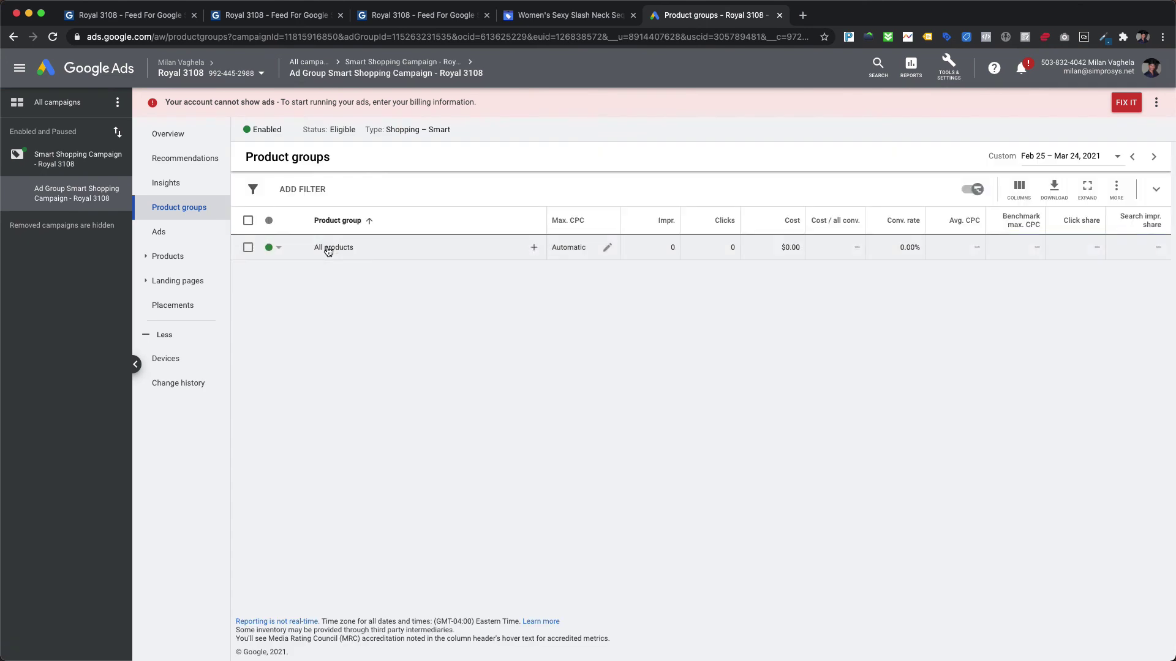
Subdivide All products by Custom label 0, include every listed price range from $0 - $9.99 to $500 plus, and save
mouse_move(336, 257)
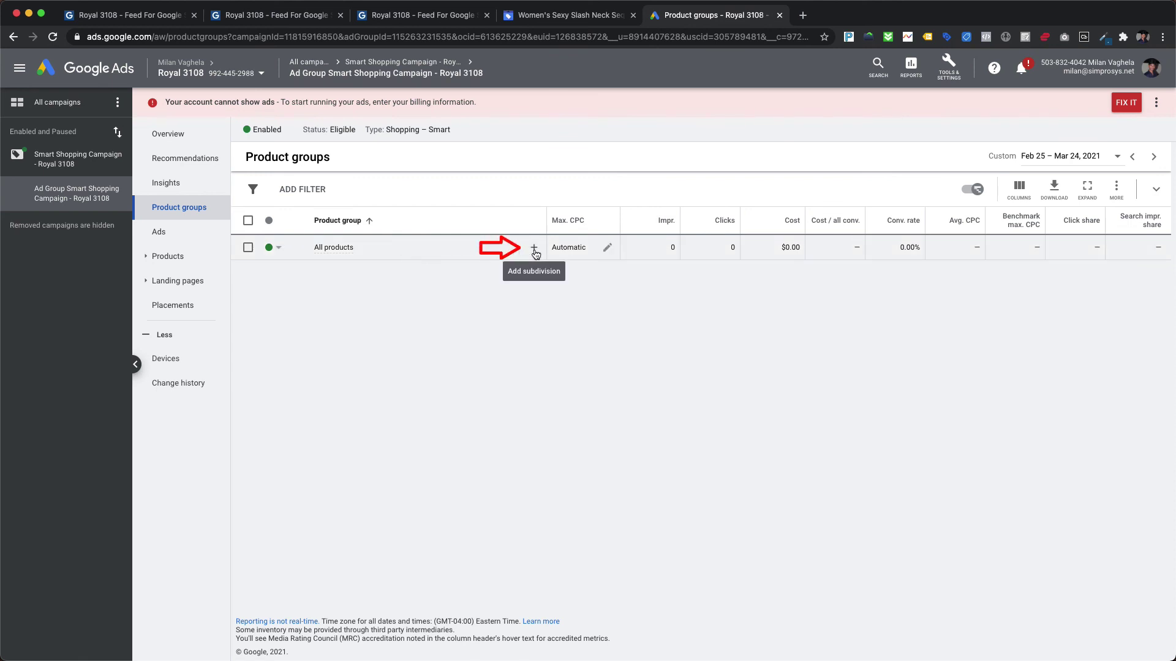
left_click(533, 251)
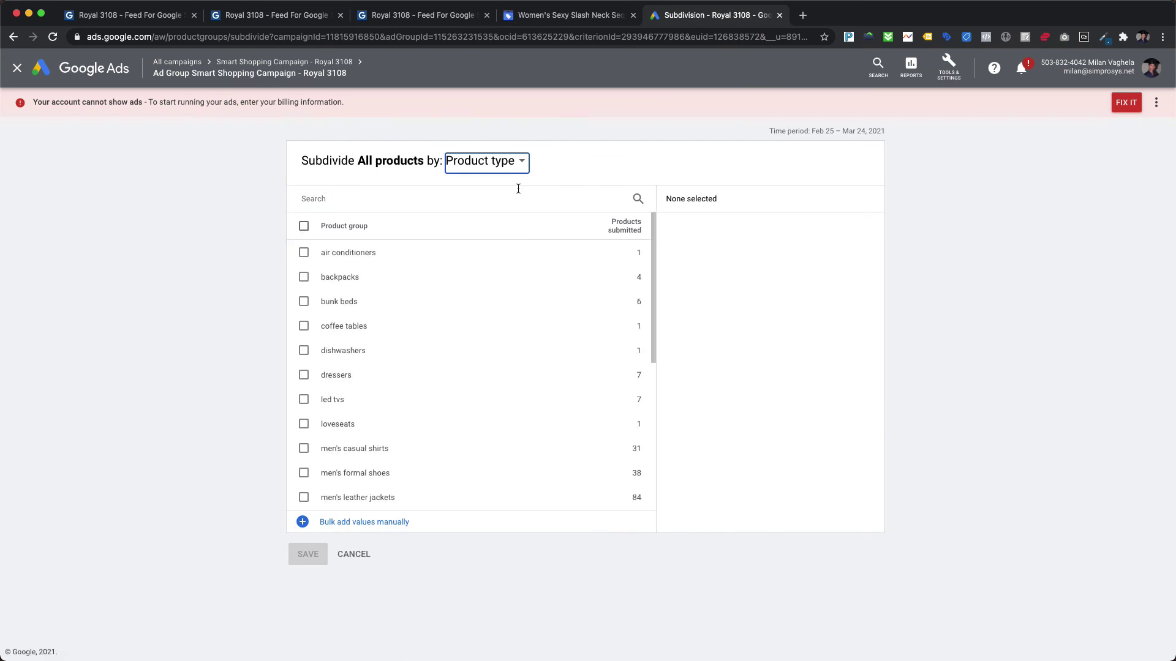
left_click(507, 168)
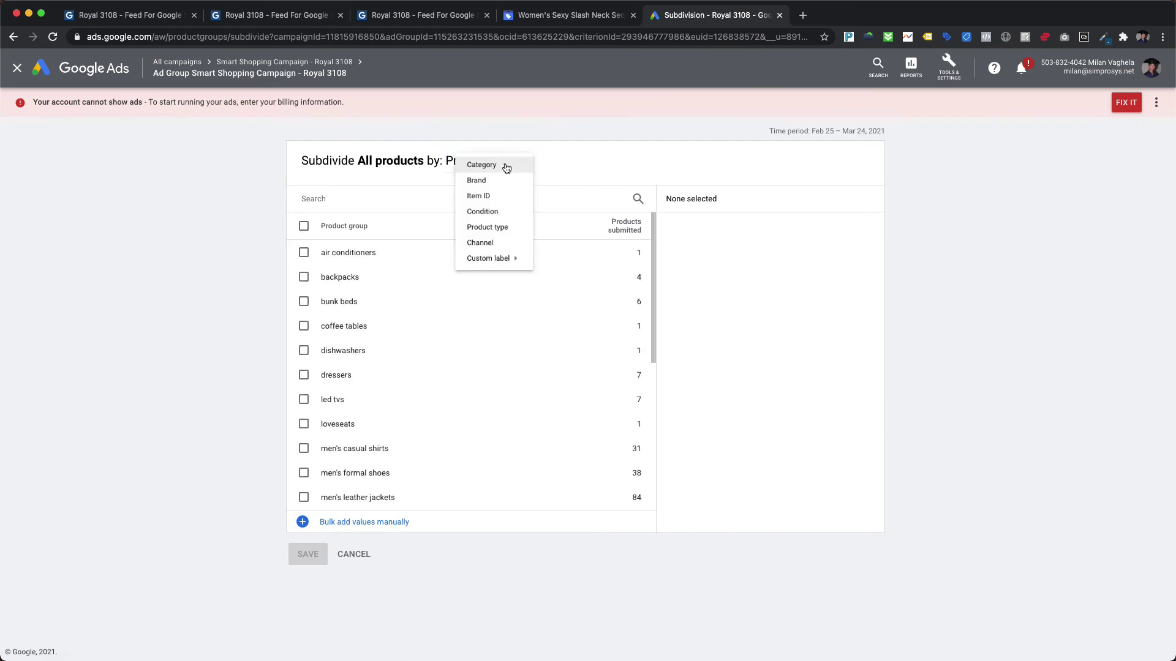
mouse_move(495, 289)
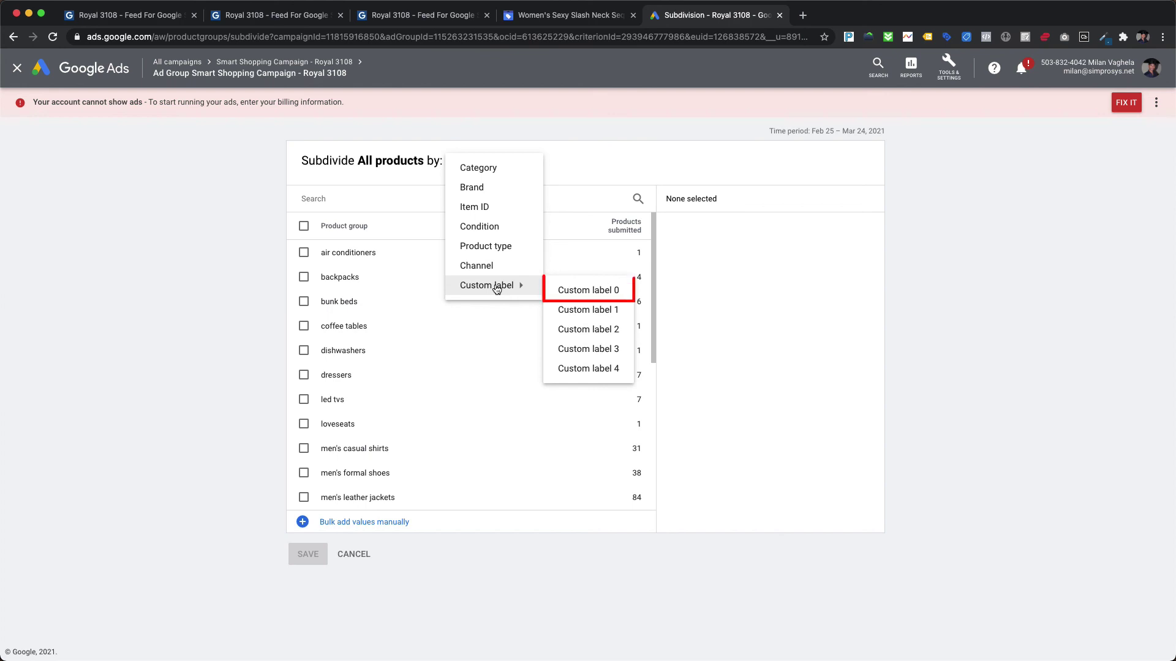
left_click(573, 292)
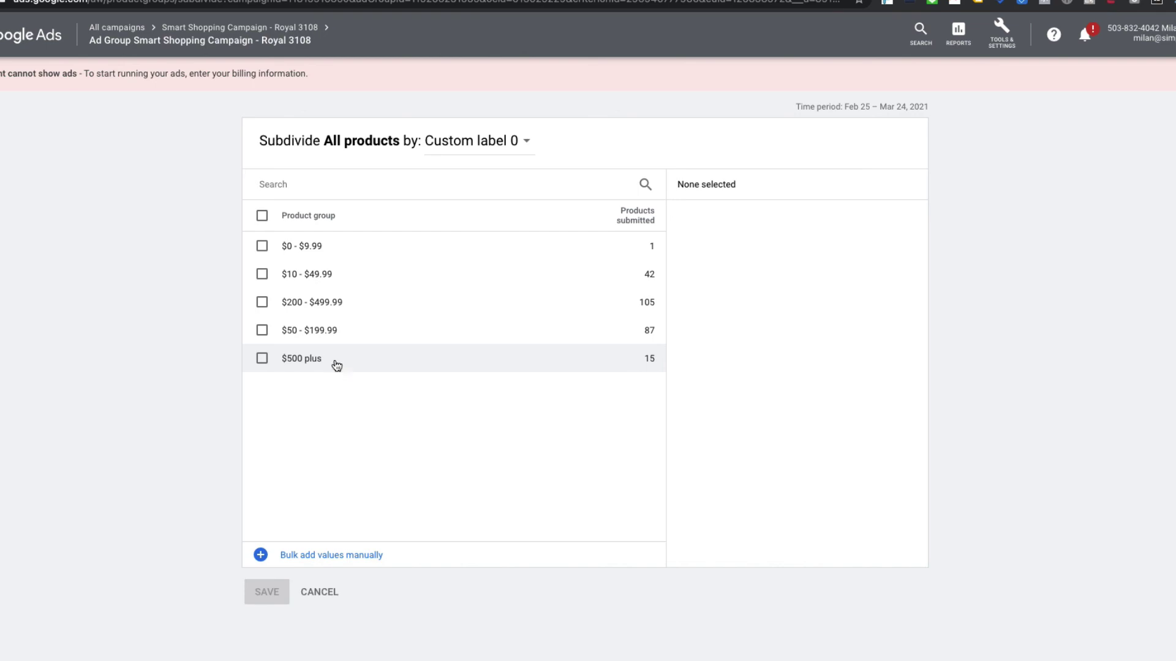
left_click(262, 215)
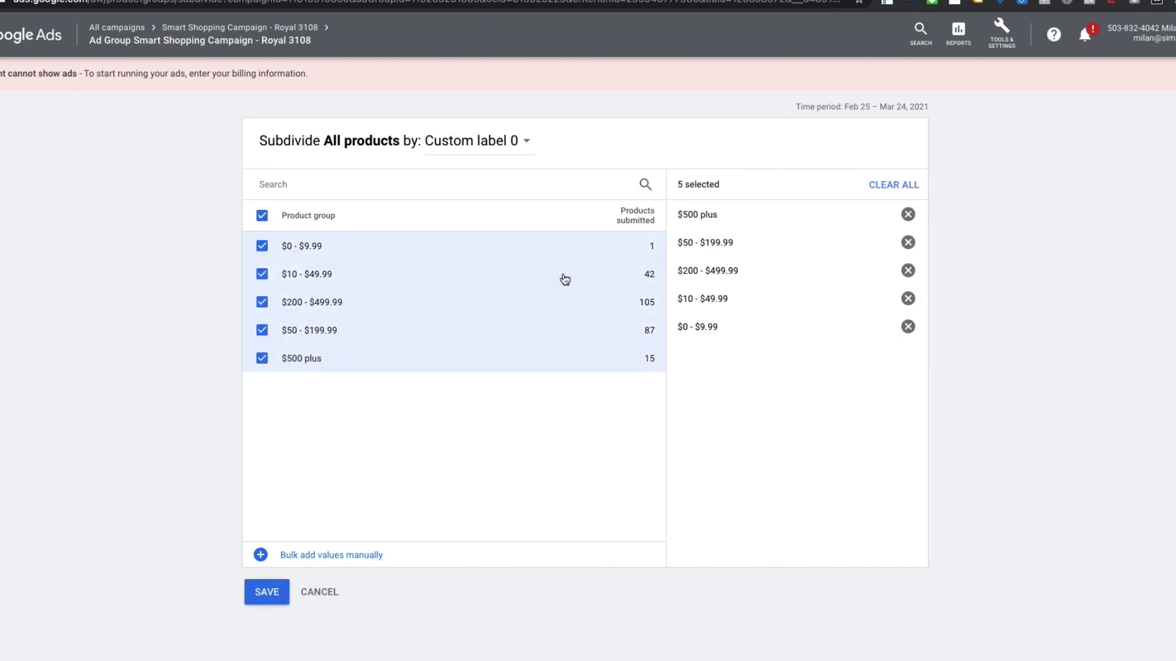
left_click(272, 591)
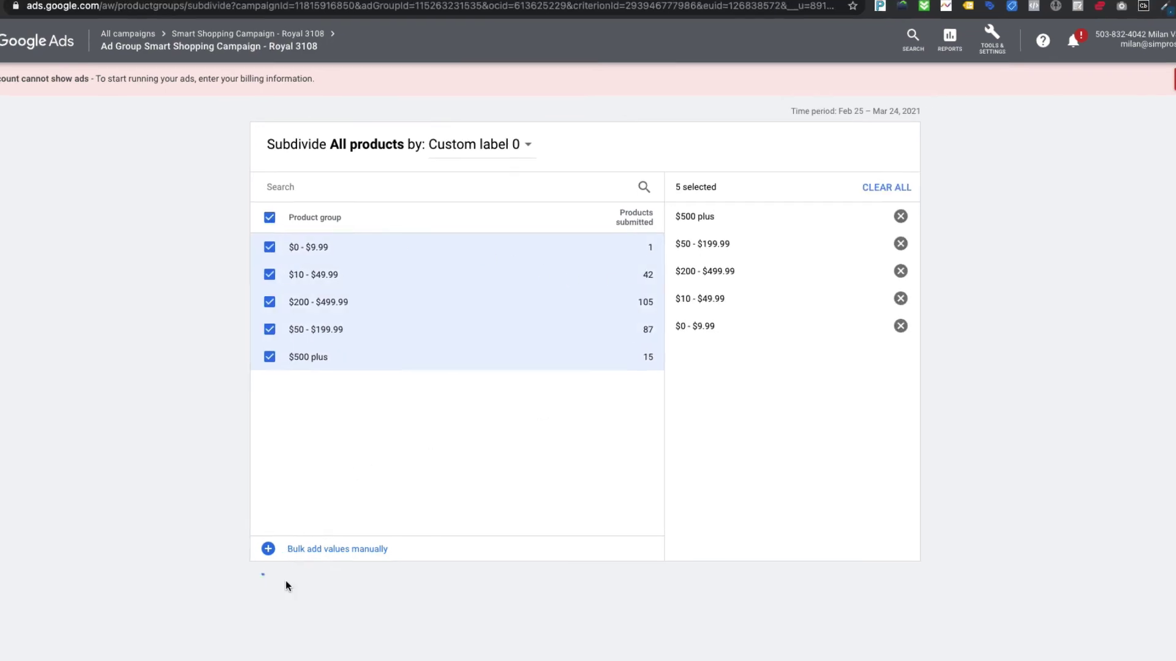